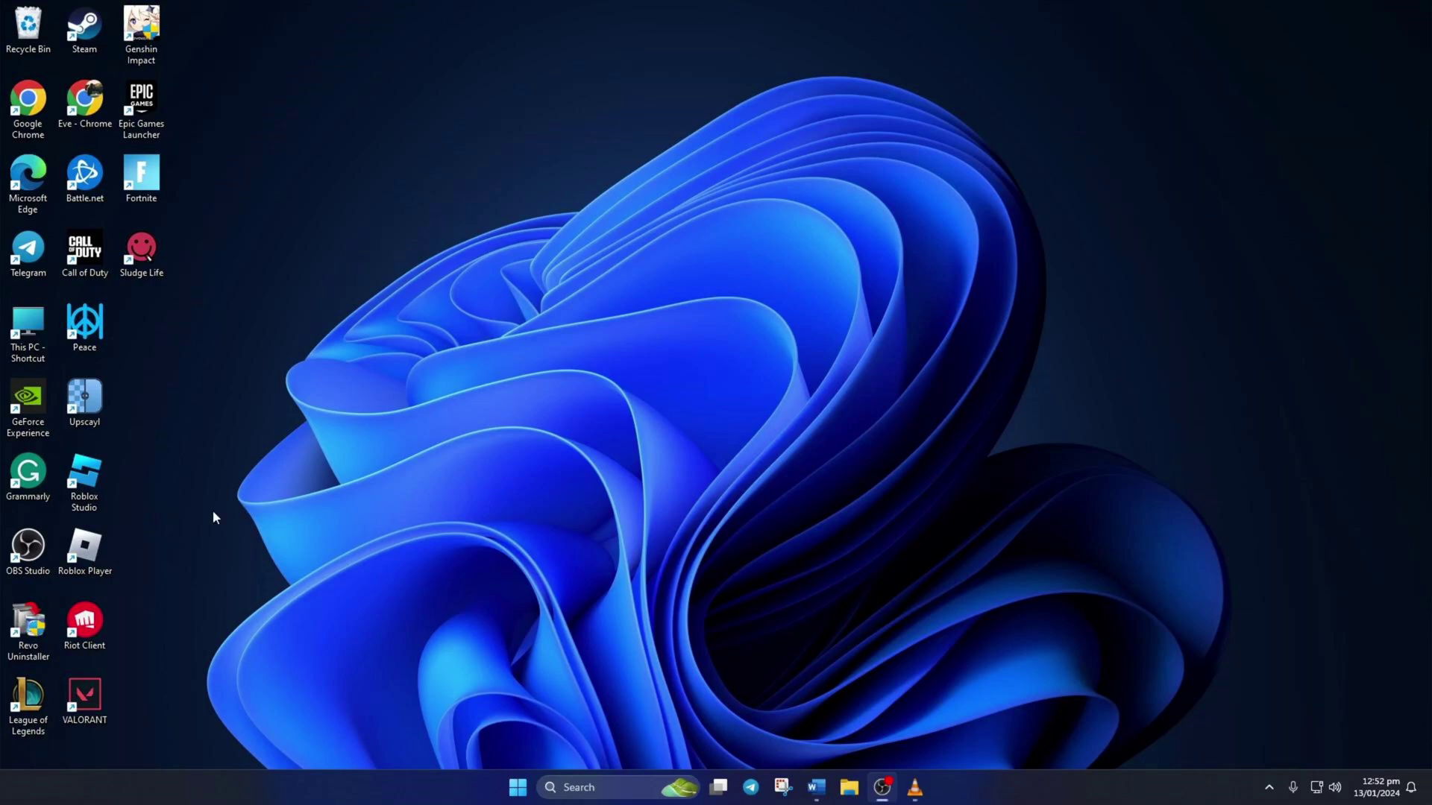
- In the VALORANT shortcut's compatibility settings, disable fullscreen optimizations and enable Run as administrator
right_click(103, 685)
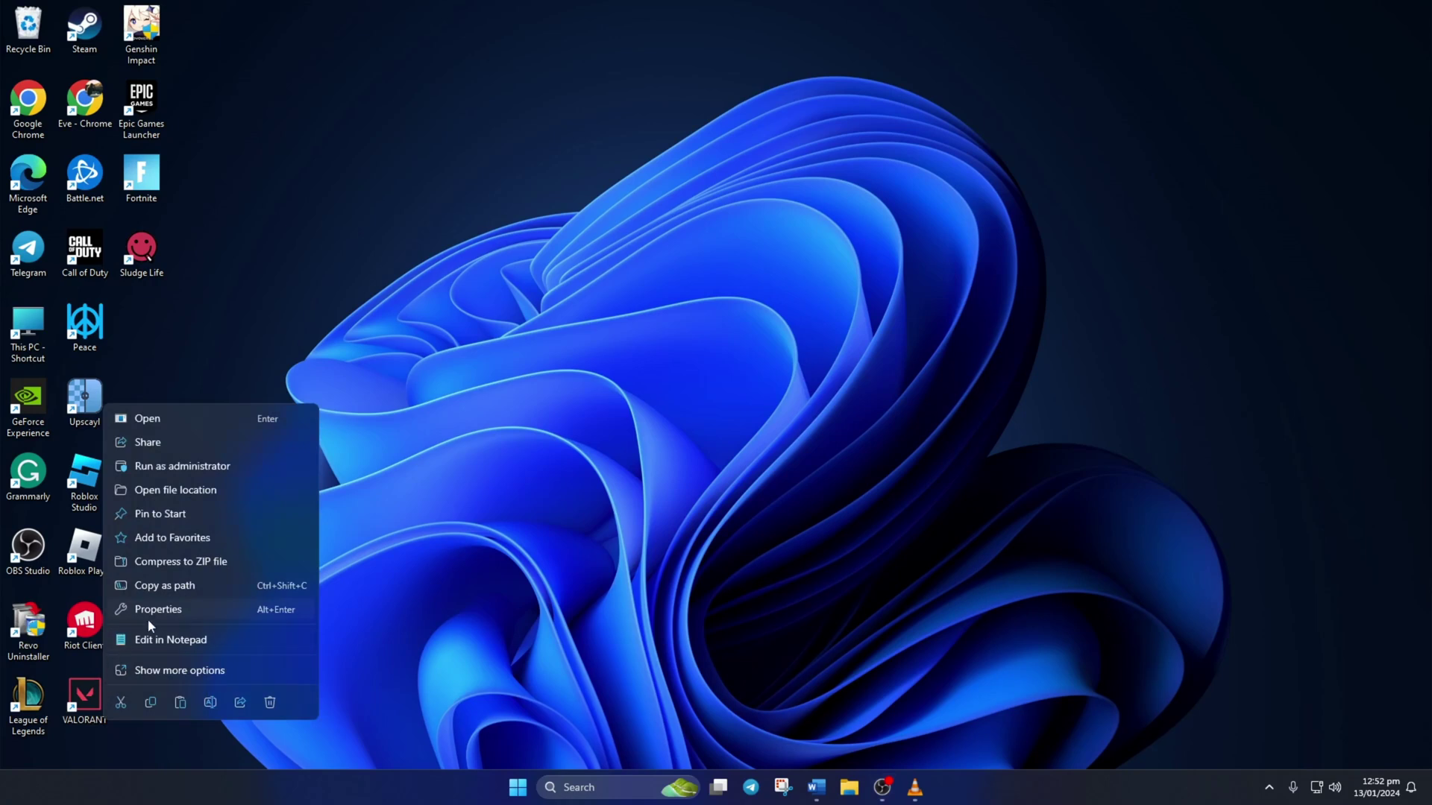
left_click(190, 610)
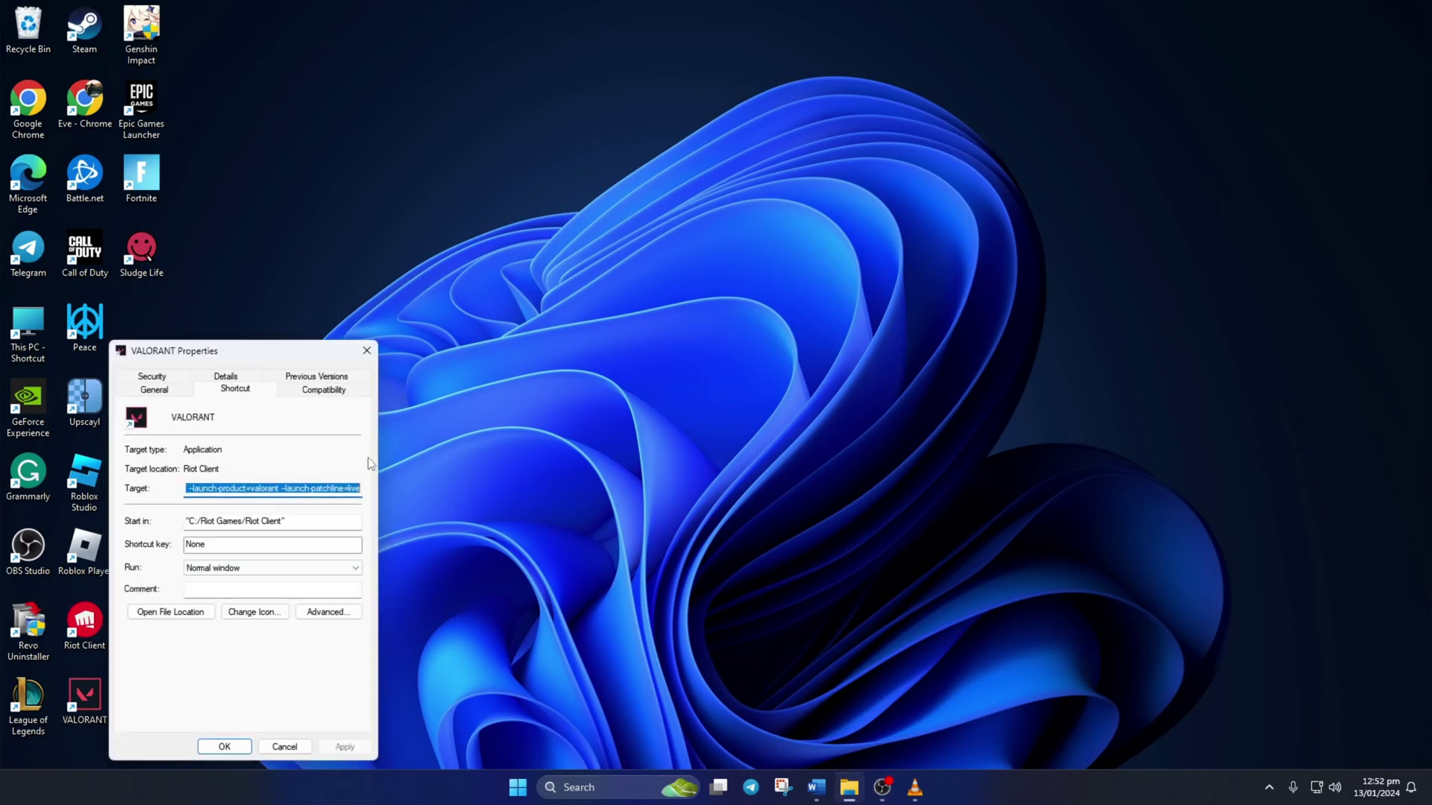
left_click_drag(235, 348, 704, 166)
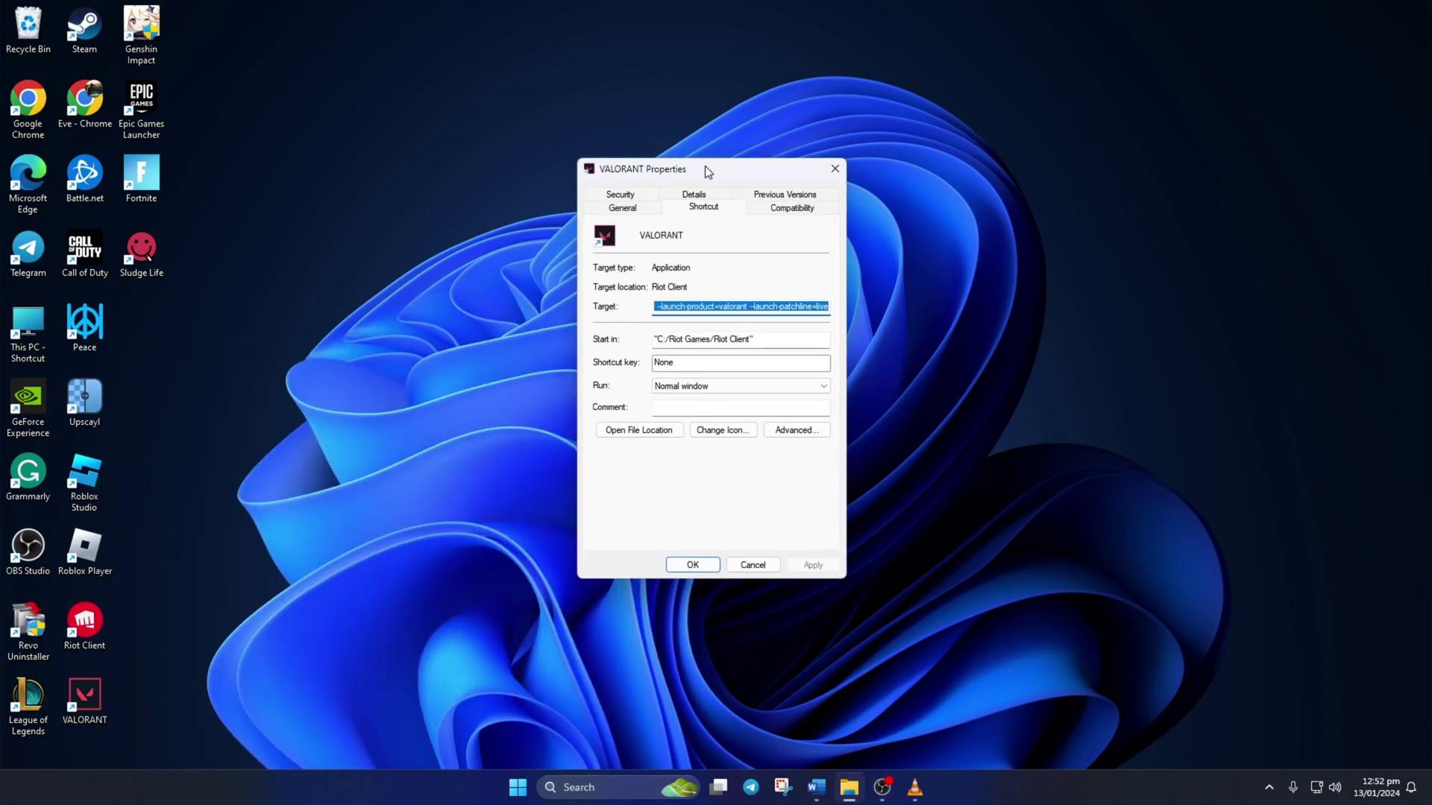
left_click(769, 210)
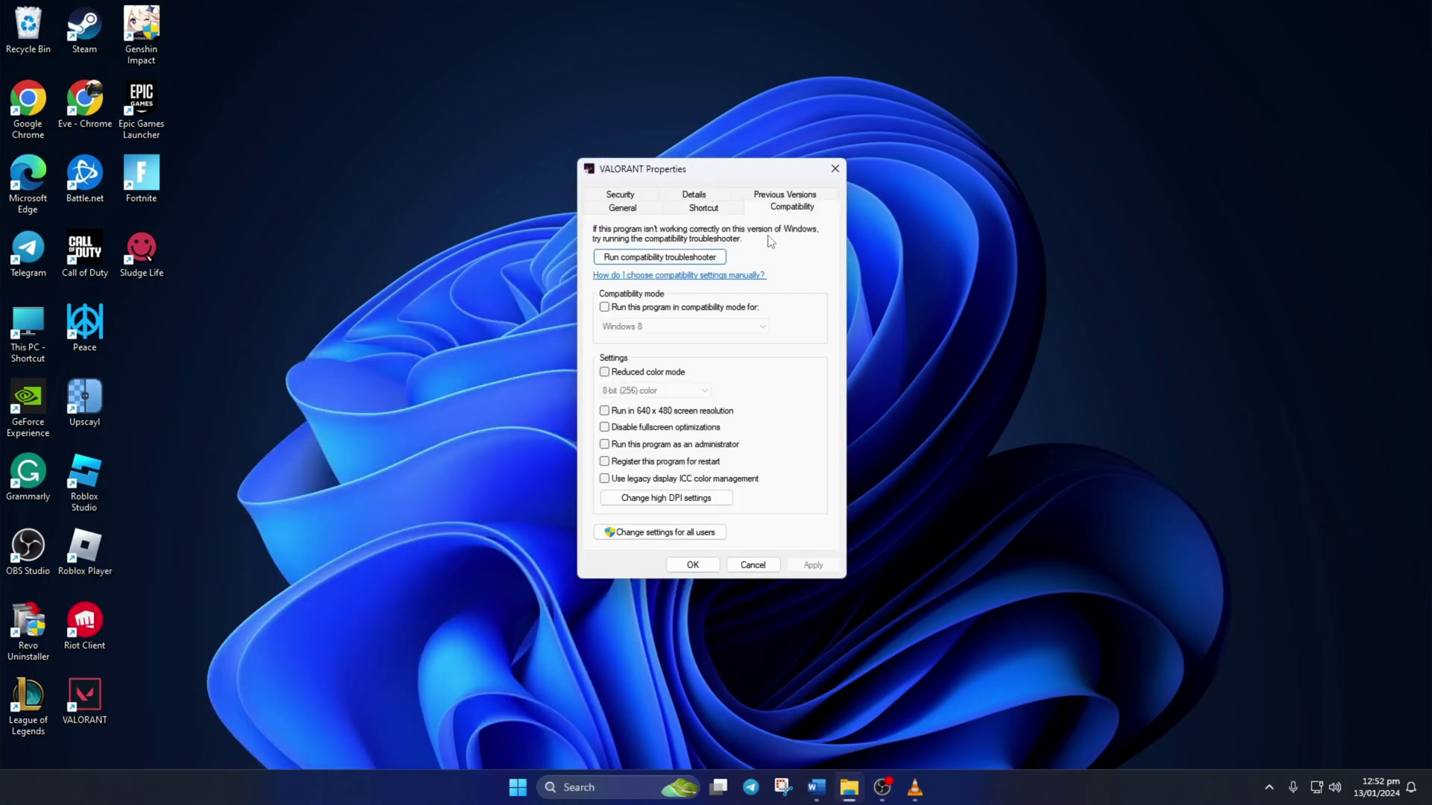
left_click(605, 428)
left_click(604, 445)
left_click(809, 568)
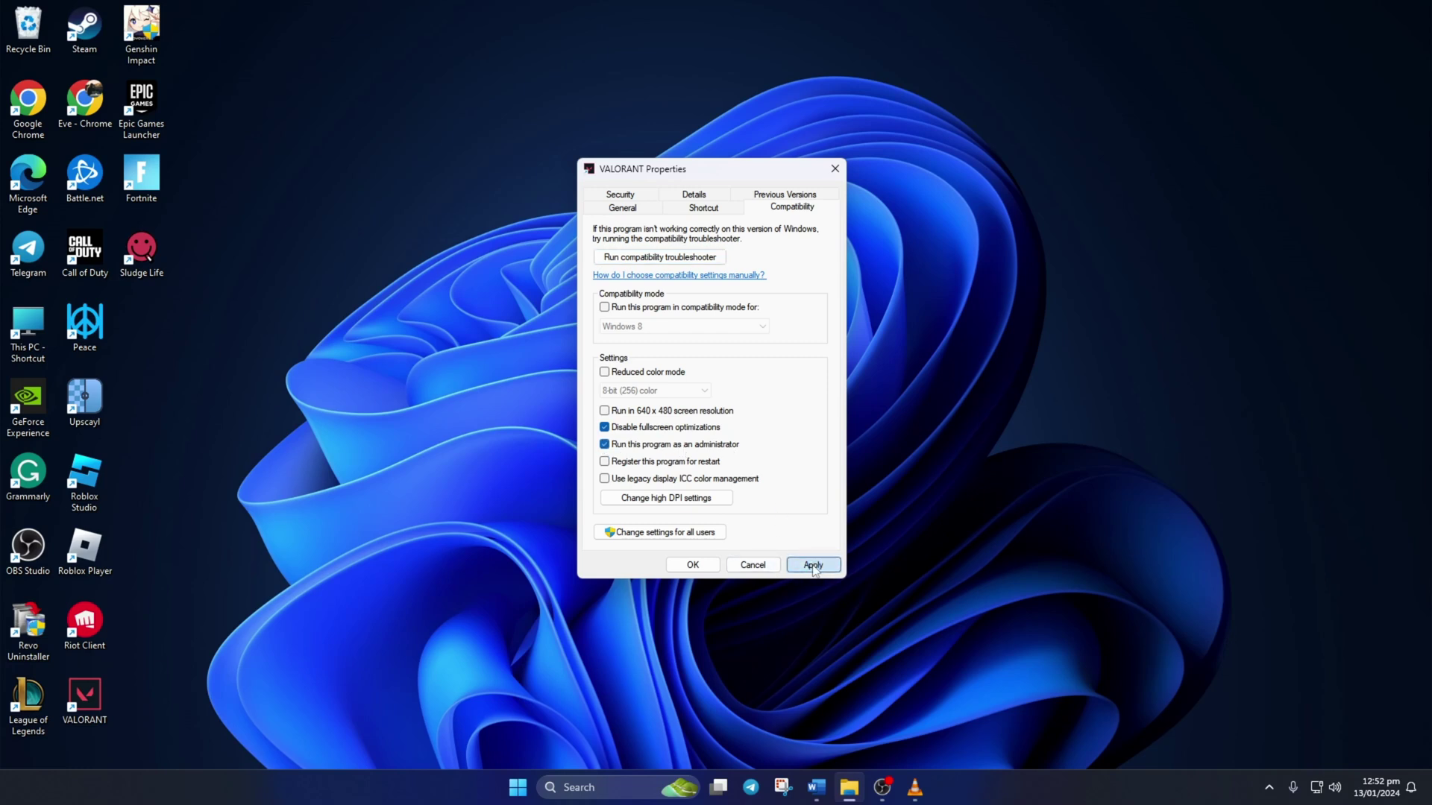
left_click(690, 565)
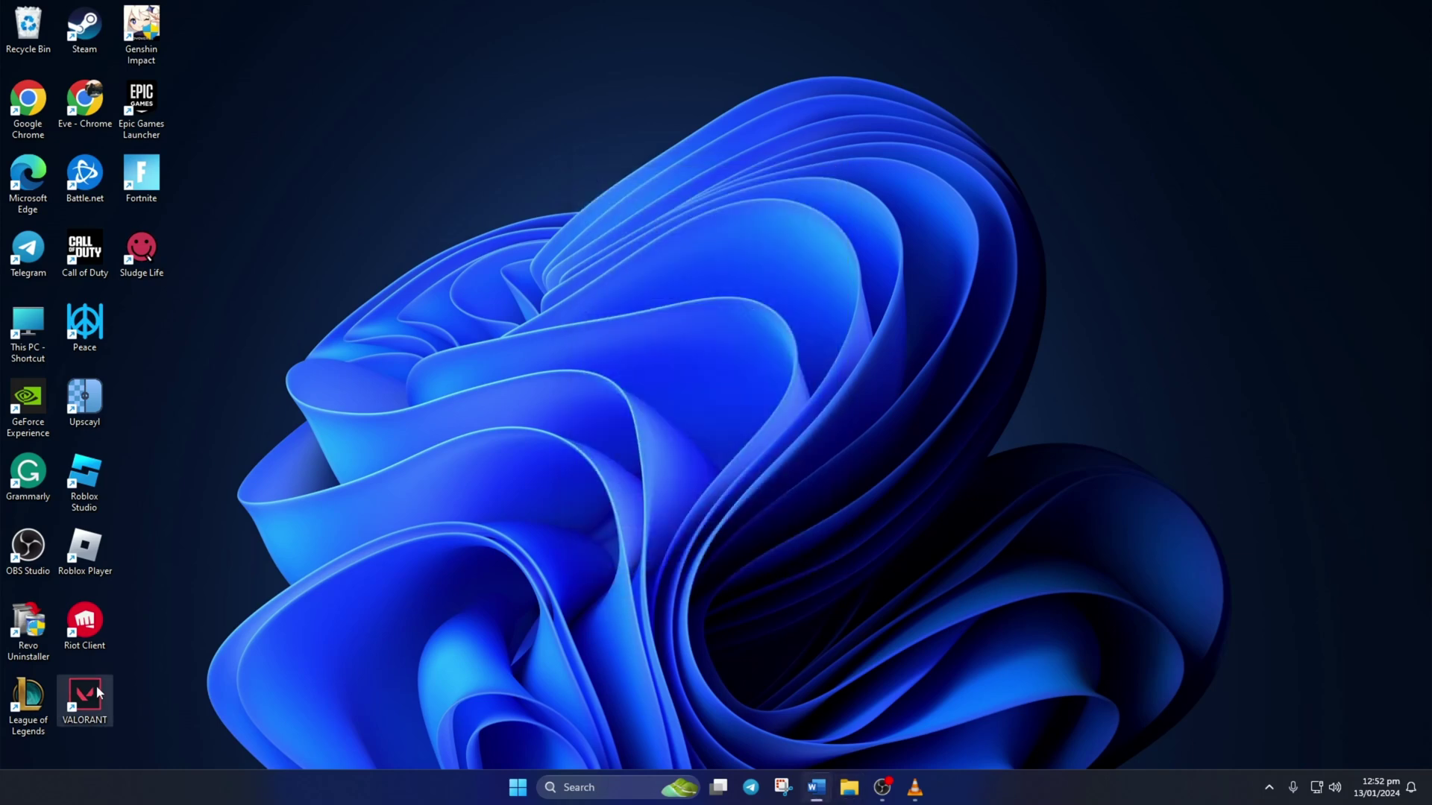
- Launch VALORANT and allow Riot Client to make changes
double_click(97, 688)
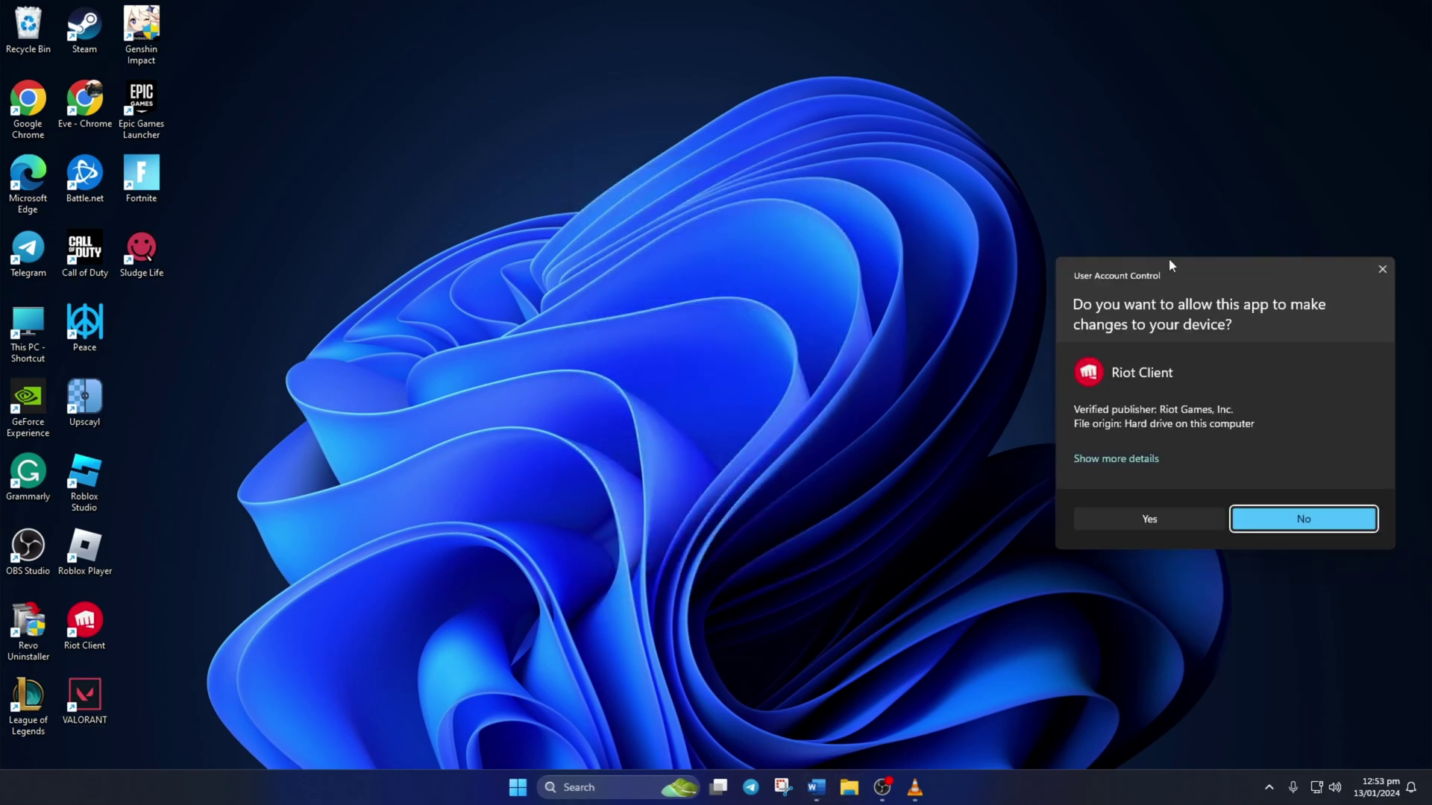
left_click_drag(1170, 260, 706, 267)
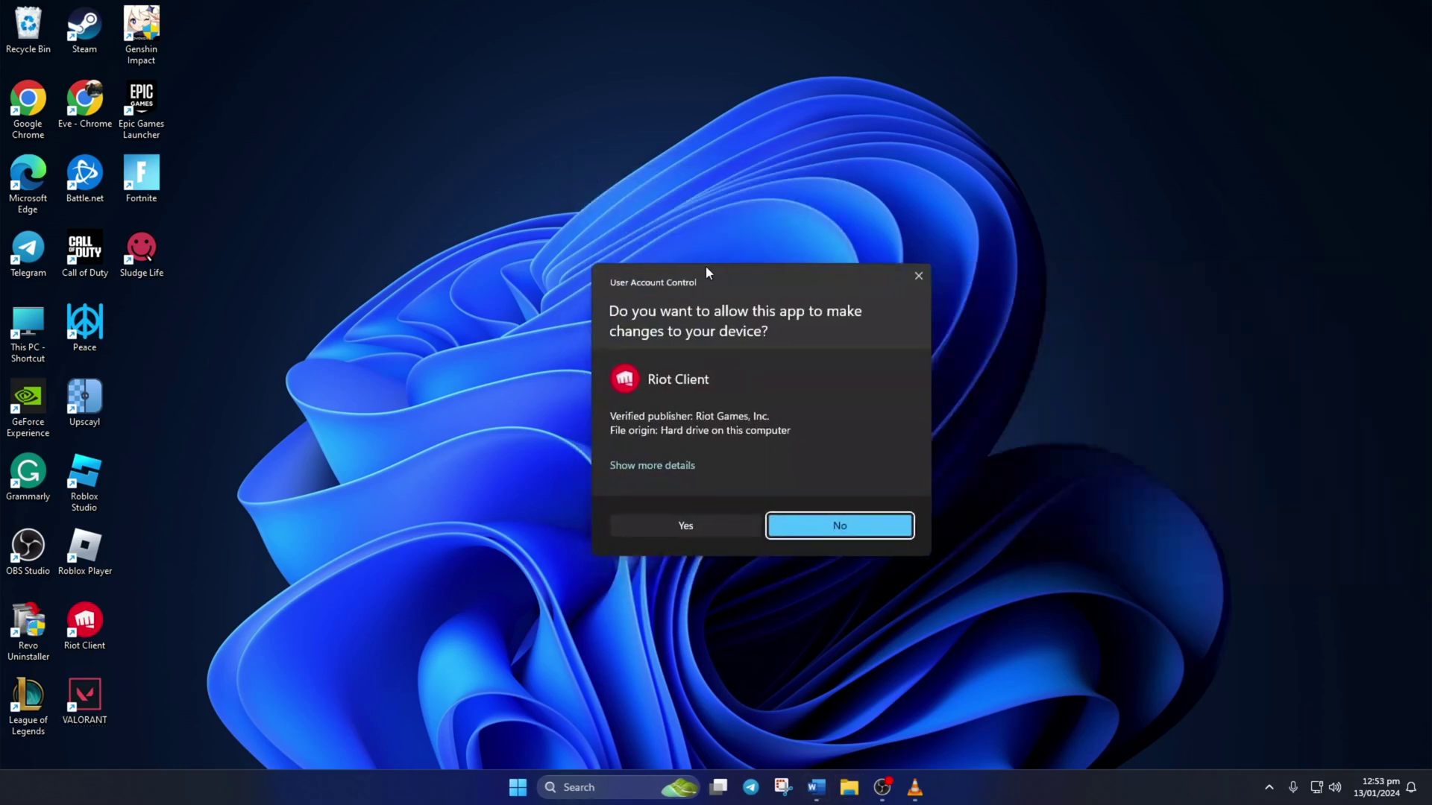
left_click(704, 522)
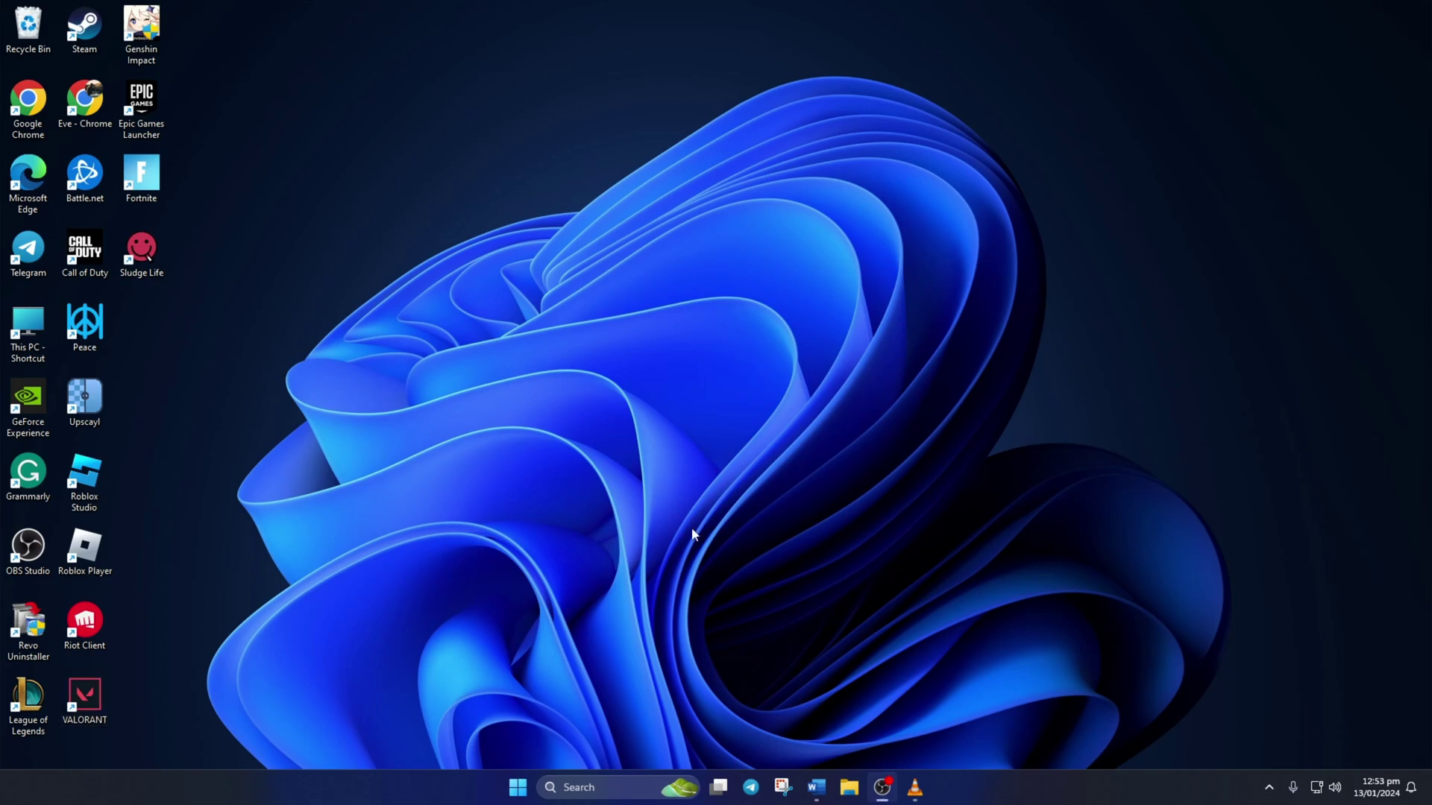
- Open the Services console via search and bring up the vgc service's properties
left_click(580, 787)
type("ser")
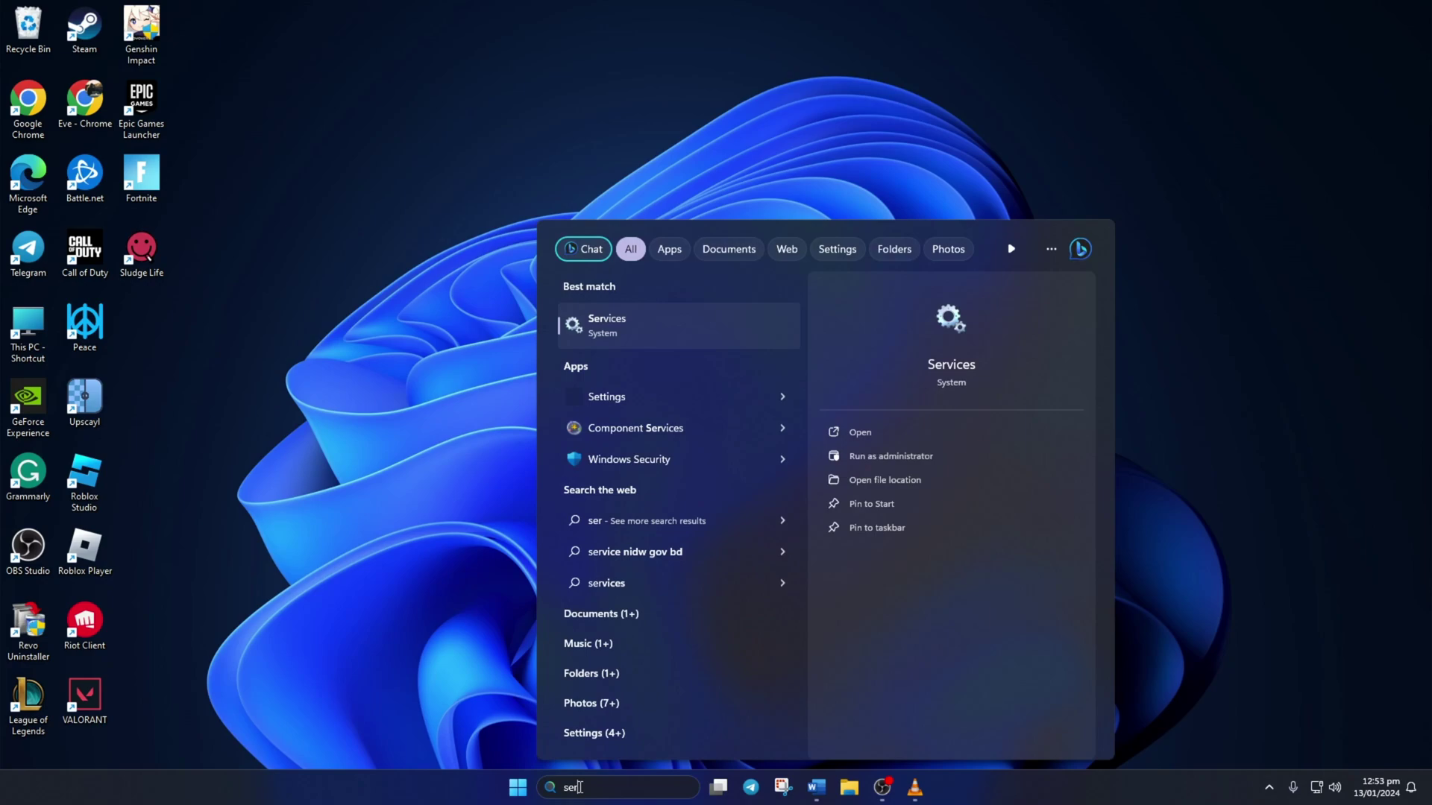
type("vices")
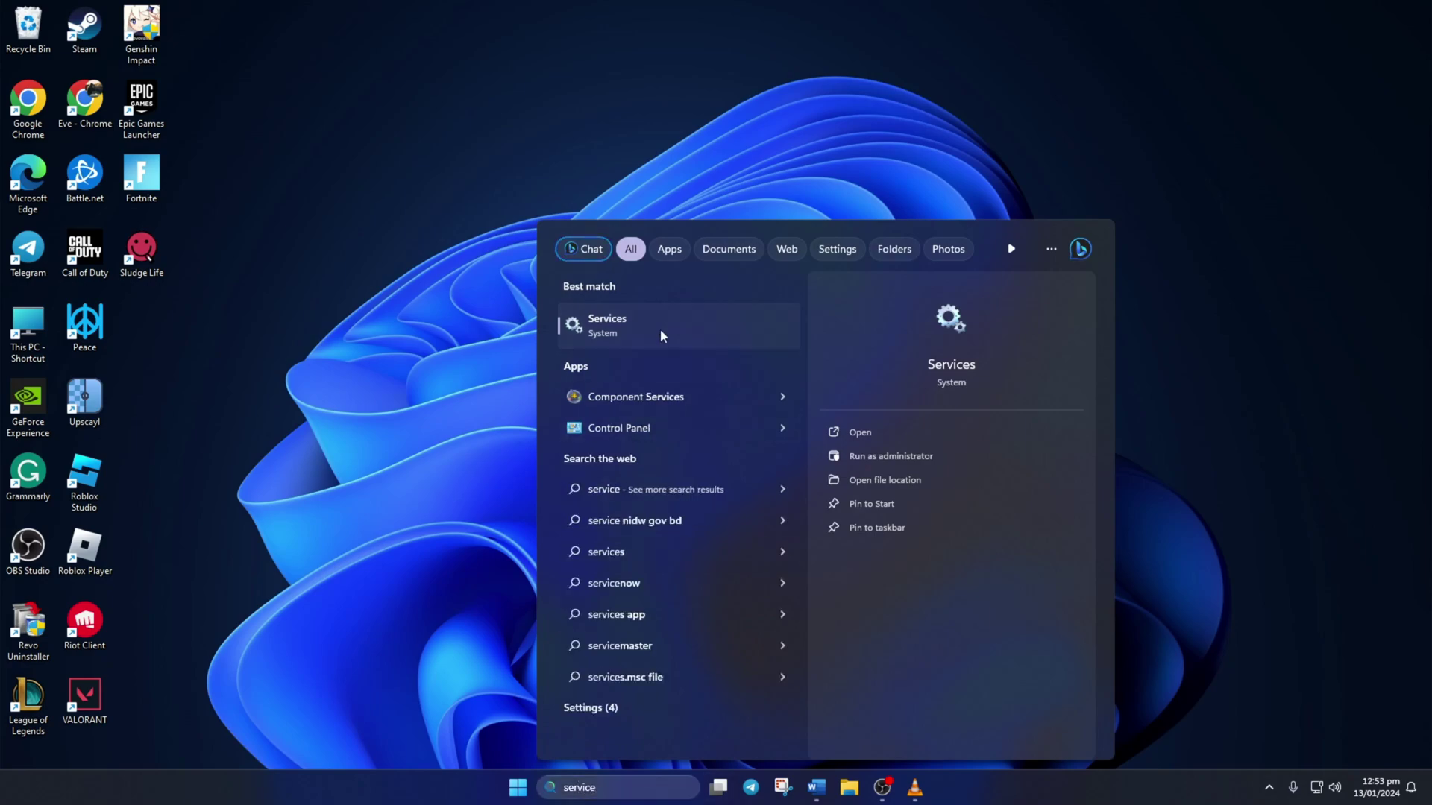
left_click(661, 329)
scroll(563, 351, "down", 20)
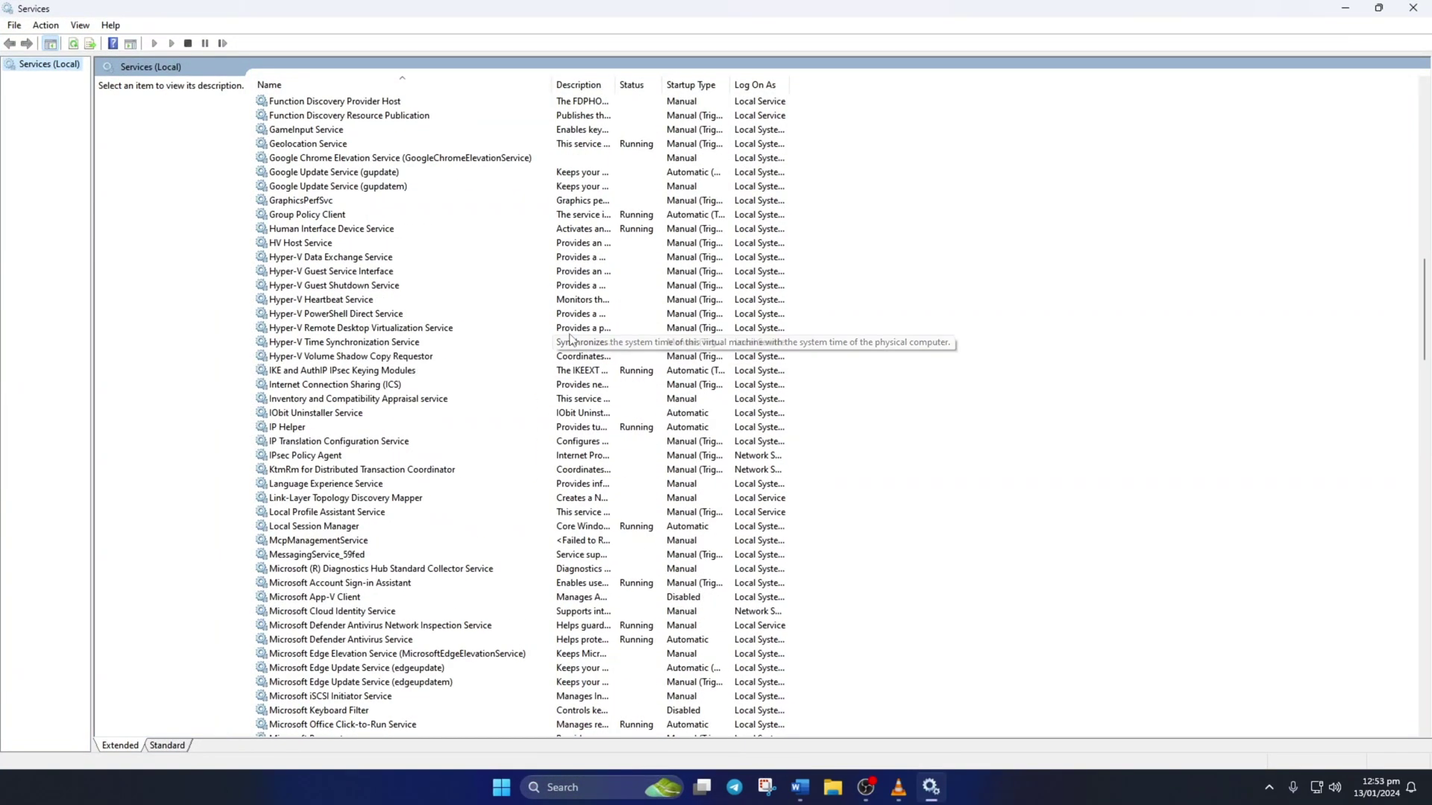
scroll(563, 349, "down", 20)
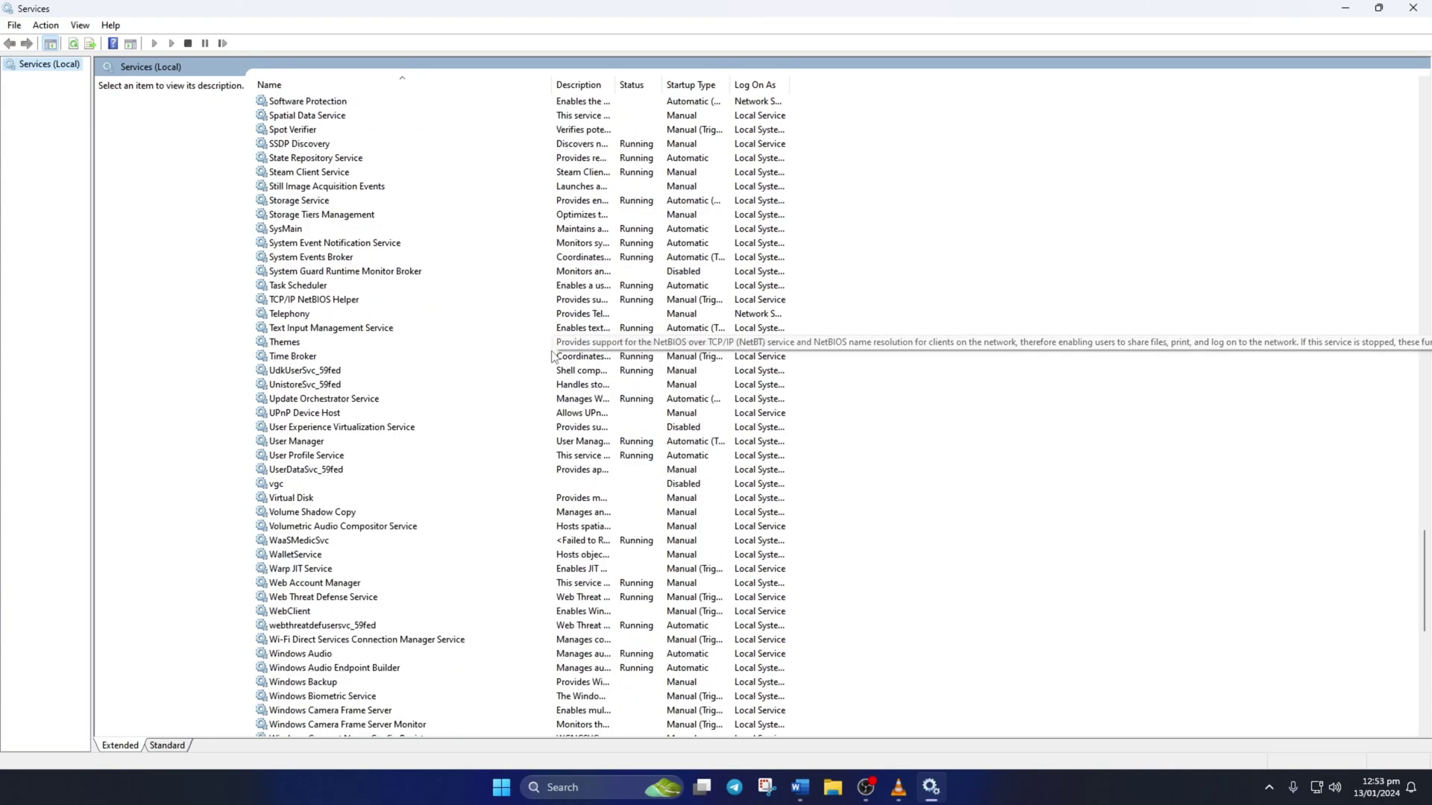
right_click(296, 489)
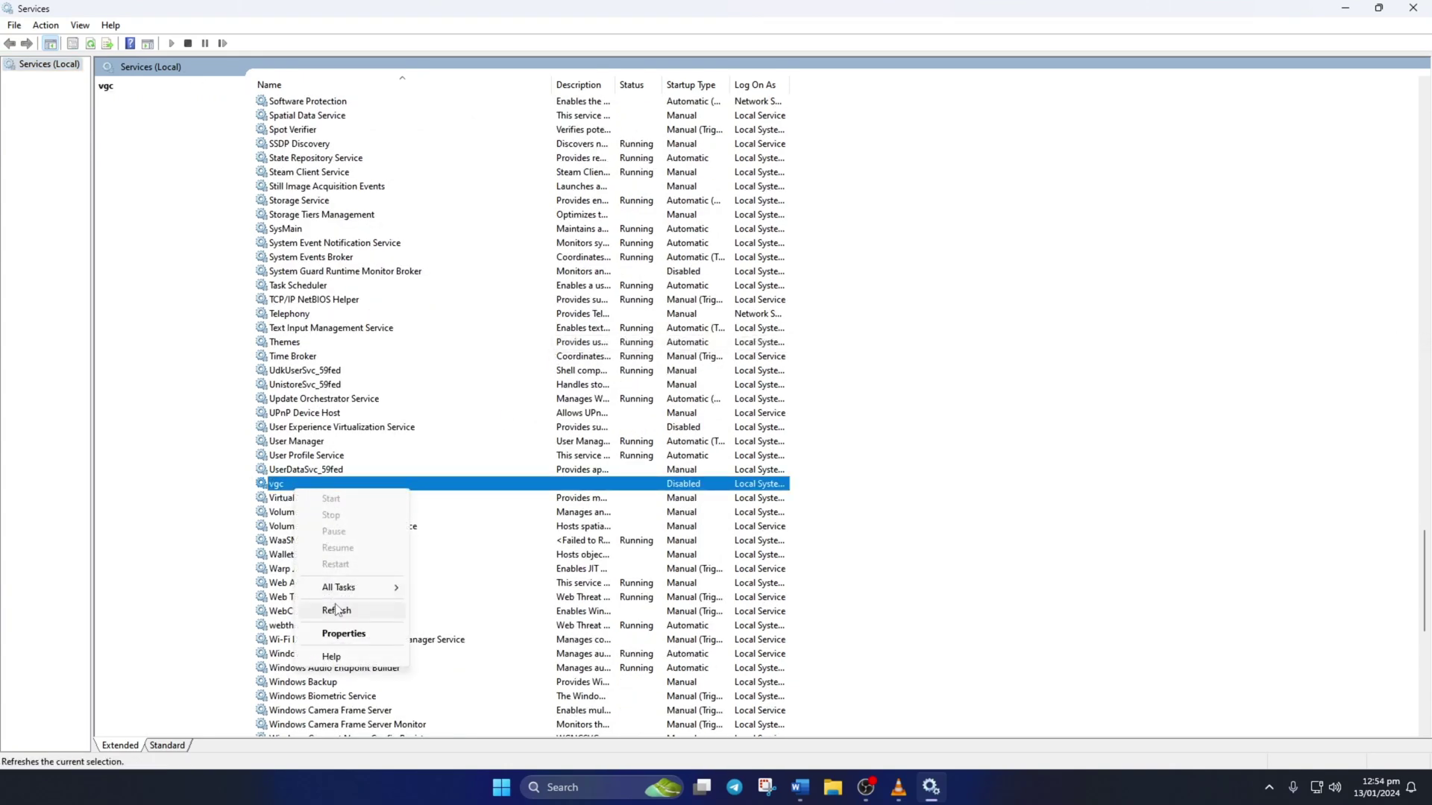
left_click(353, 634)
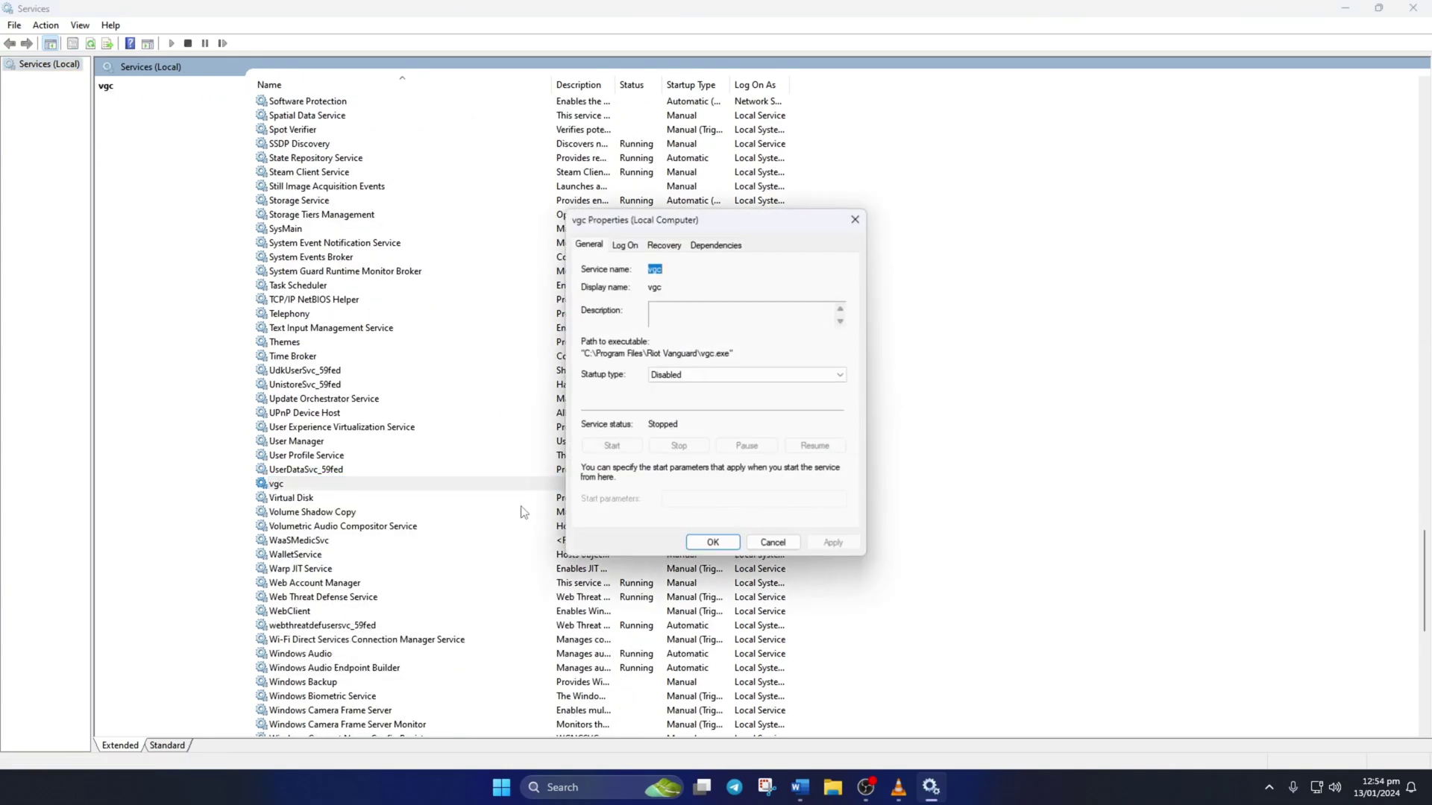
- Set vgc's startup type to Automatic, save, and start the service
left_click(664, 376)
left_click(683, 398)
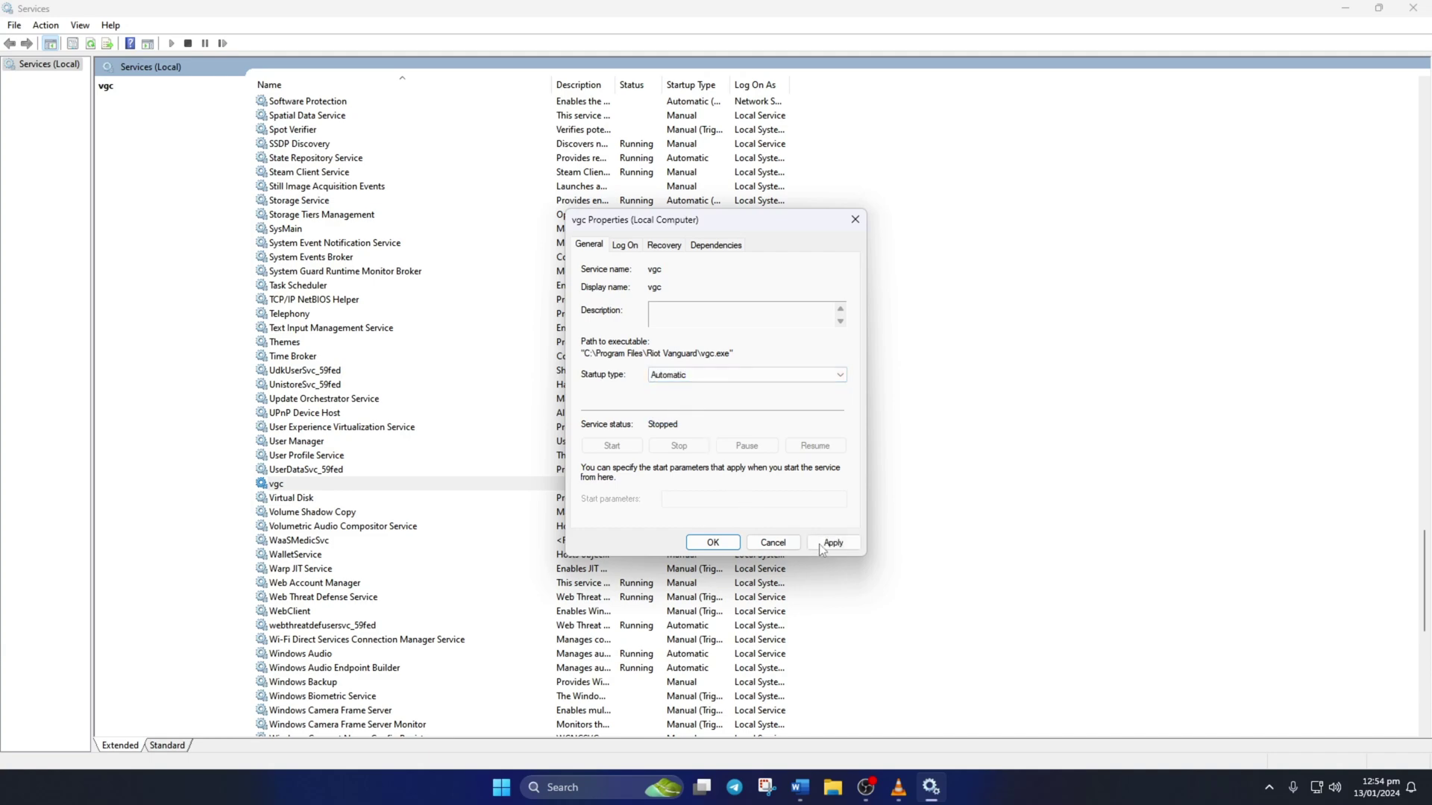
left_click(713, 543)
right_click(388, 489)
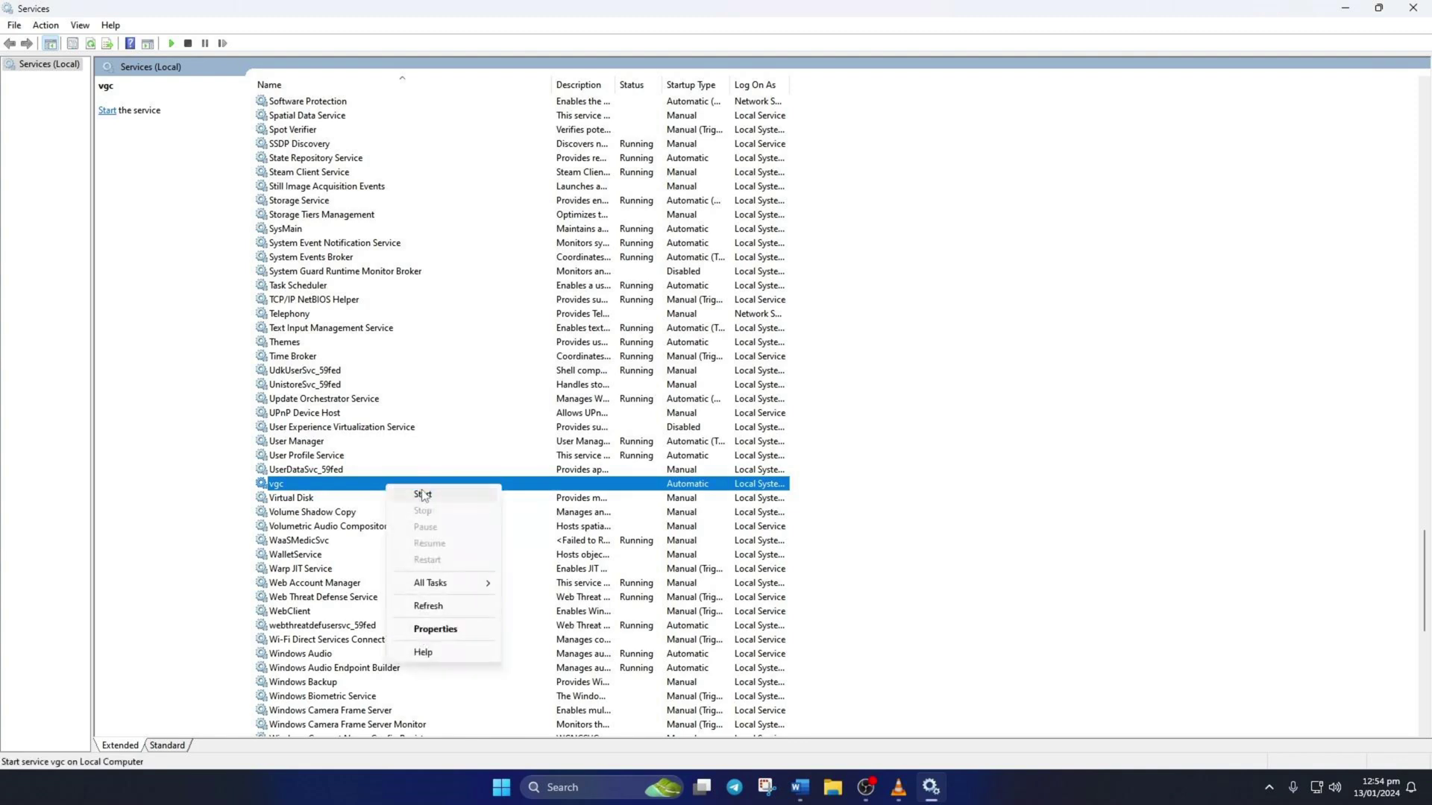
left_click(423, 494)
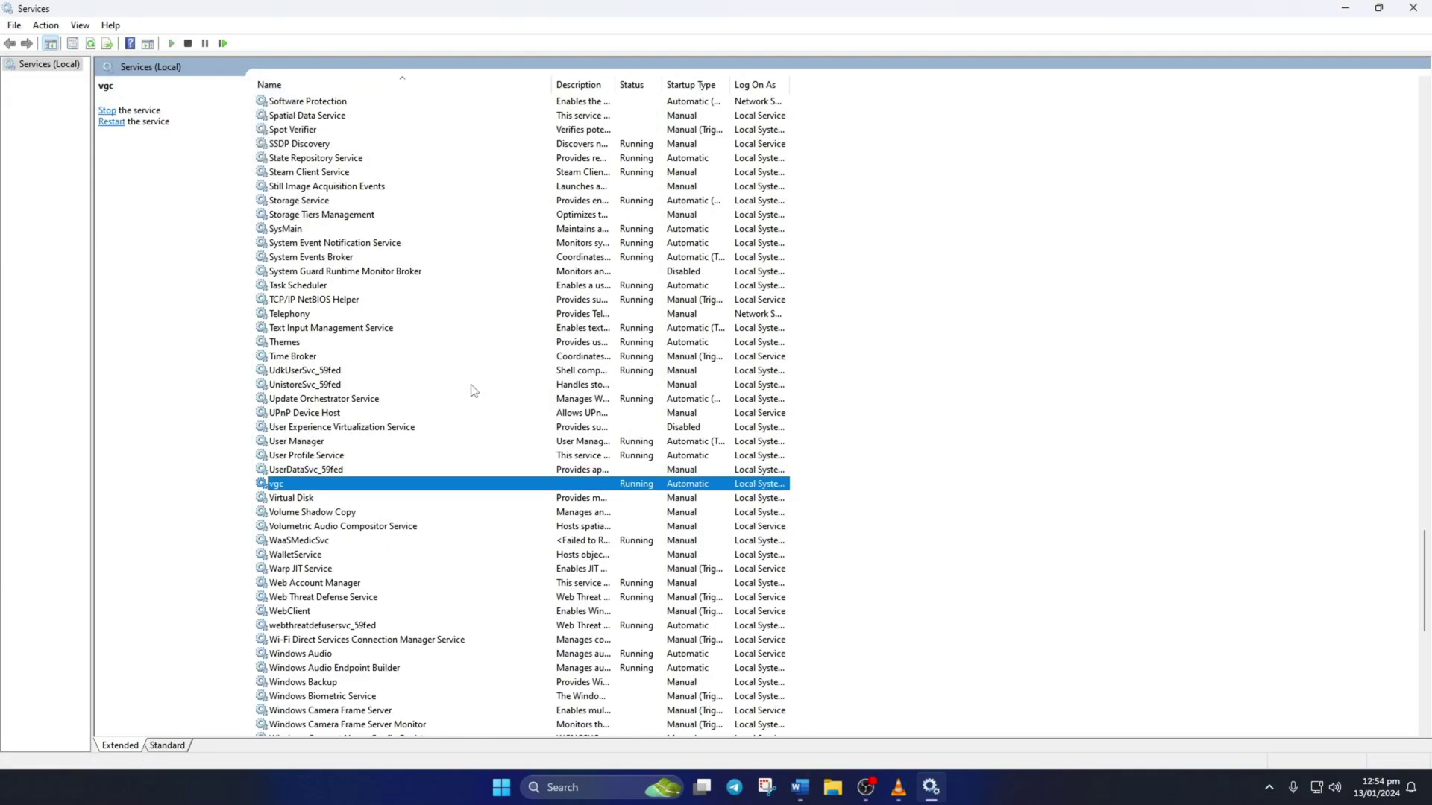
- Close Services and open System Configuration by running msconfig from the Run box
left_click(1412, 8)
left_click(614, 792)
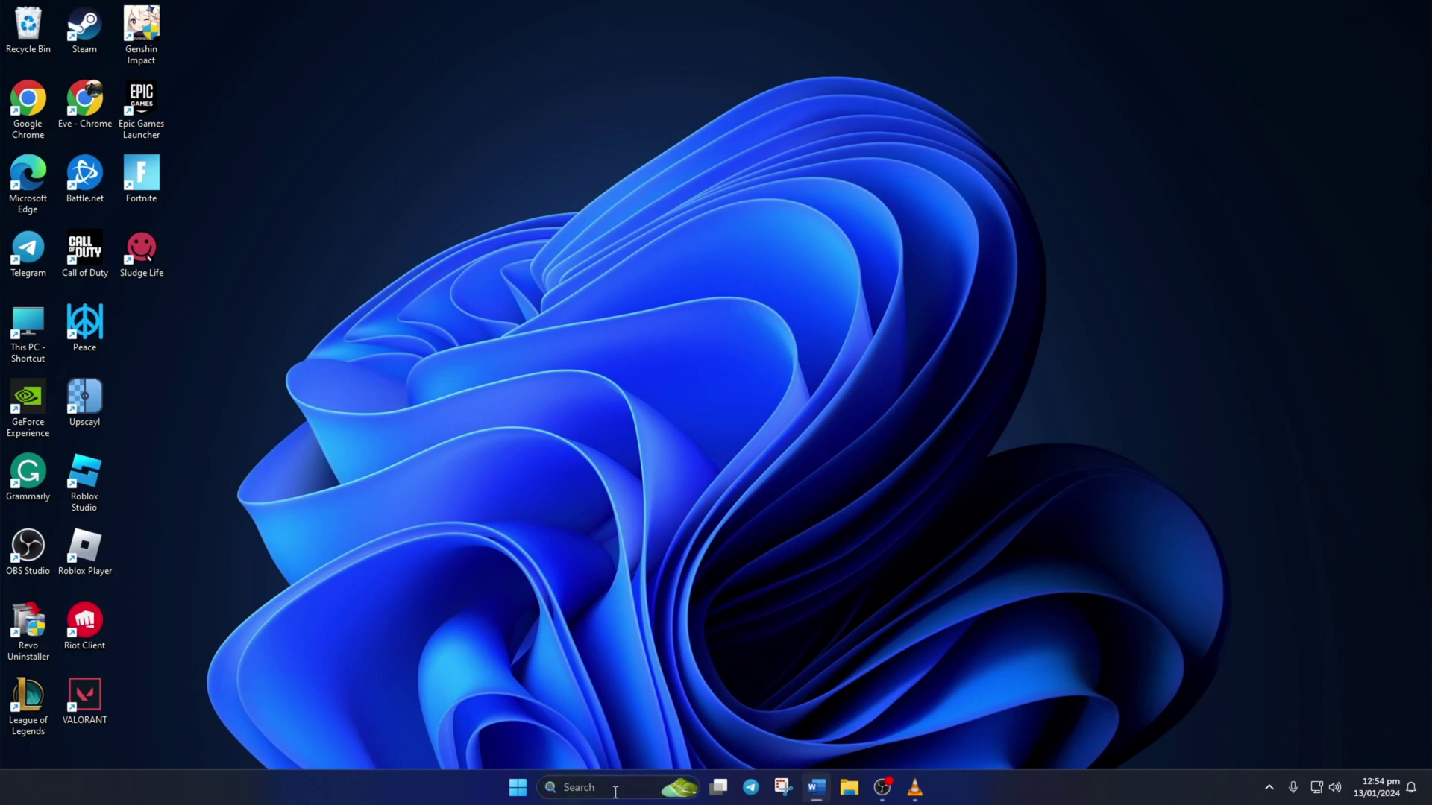
type("run")
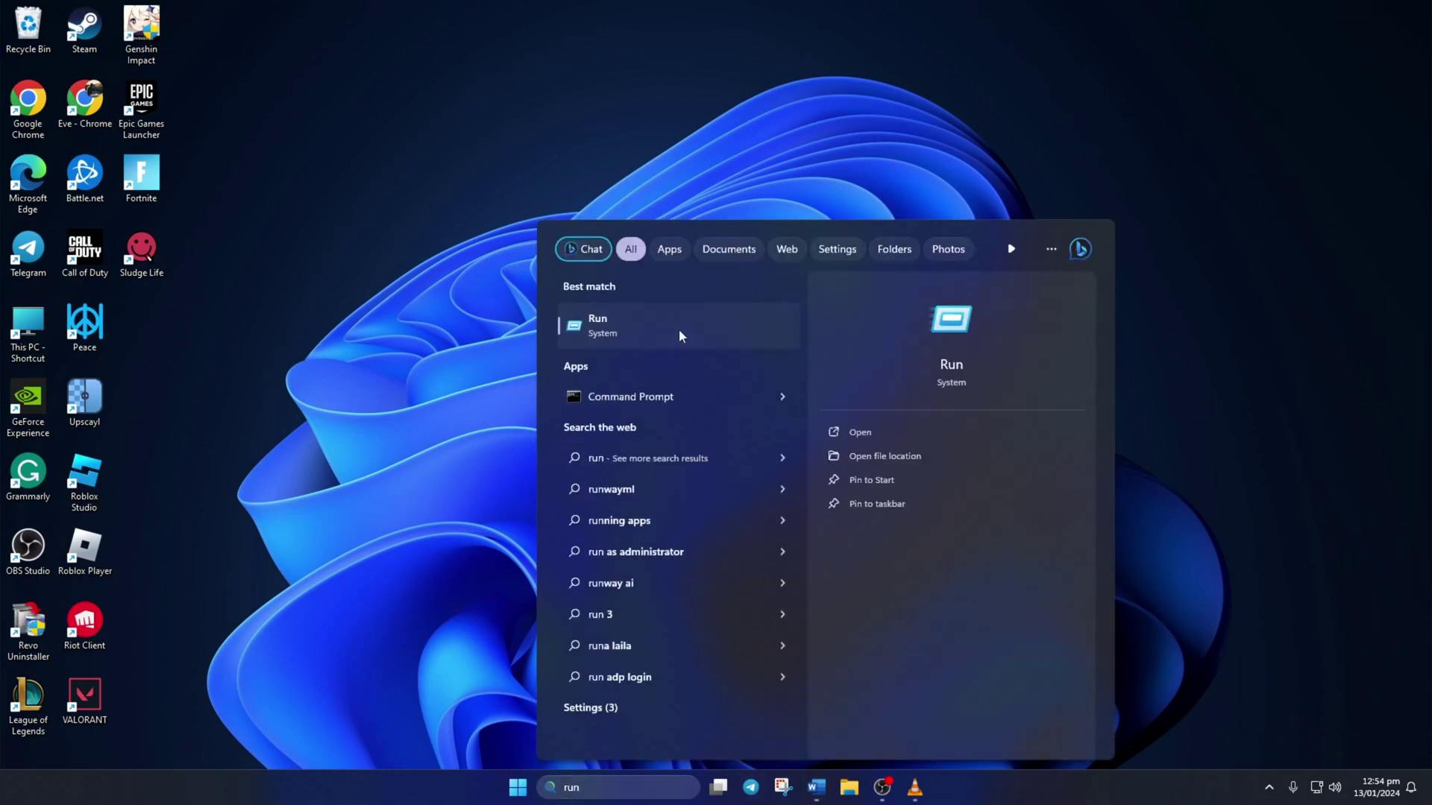
left_click(673, 331)
type("mscon")
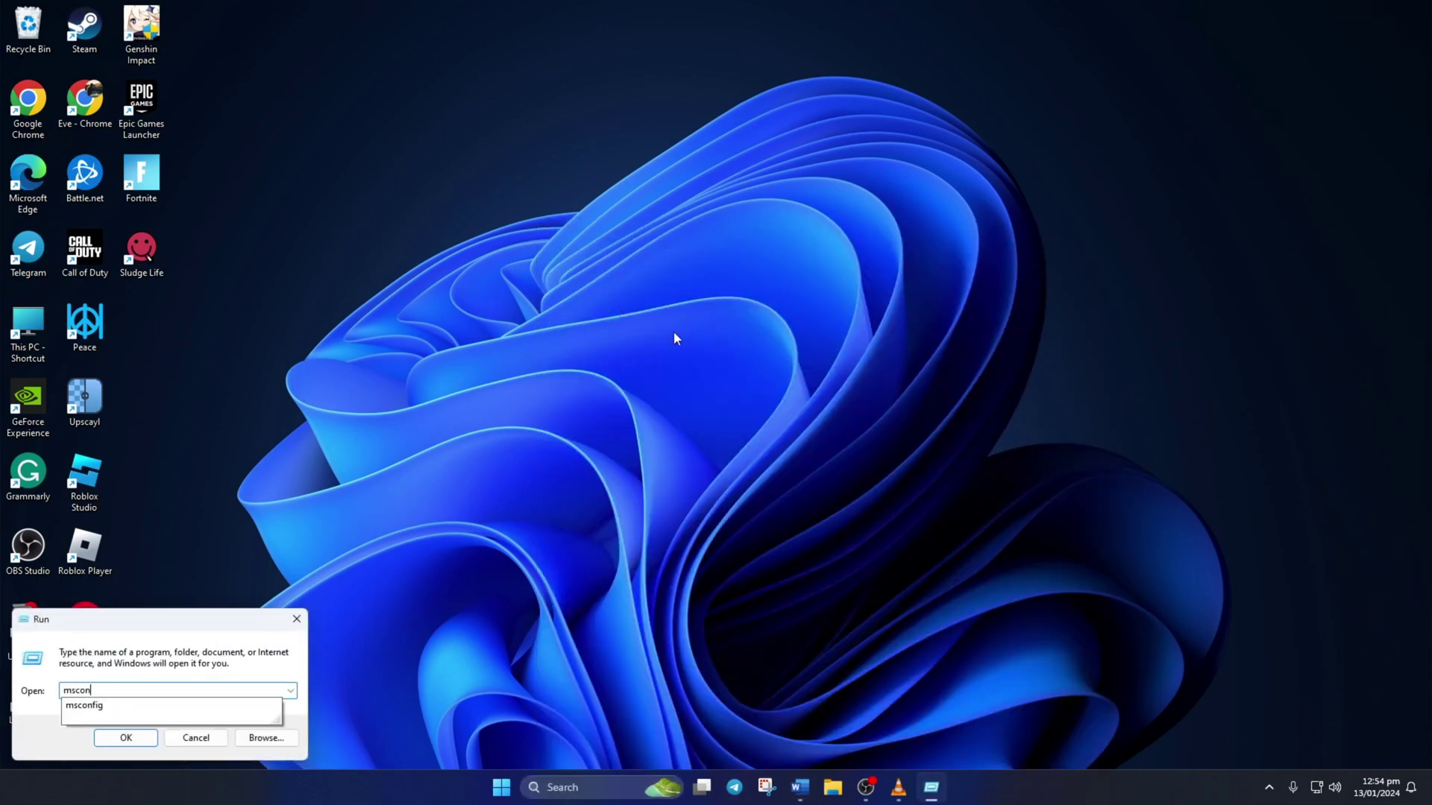
type("fig")
key("Return")
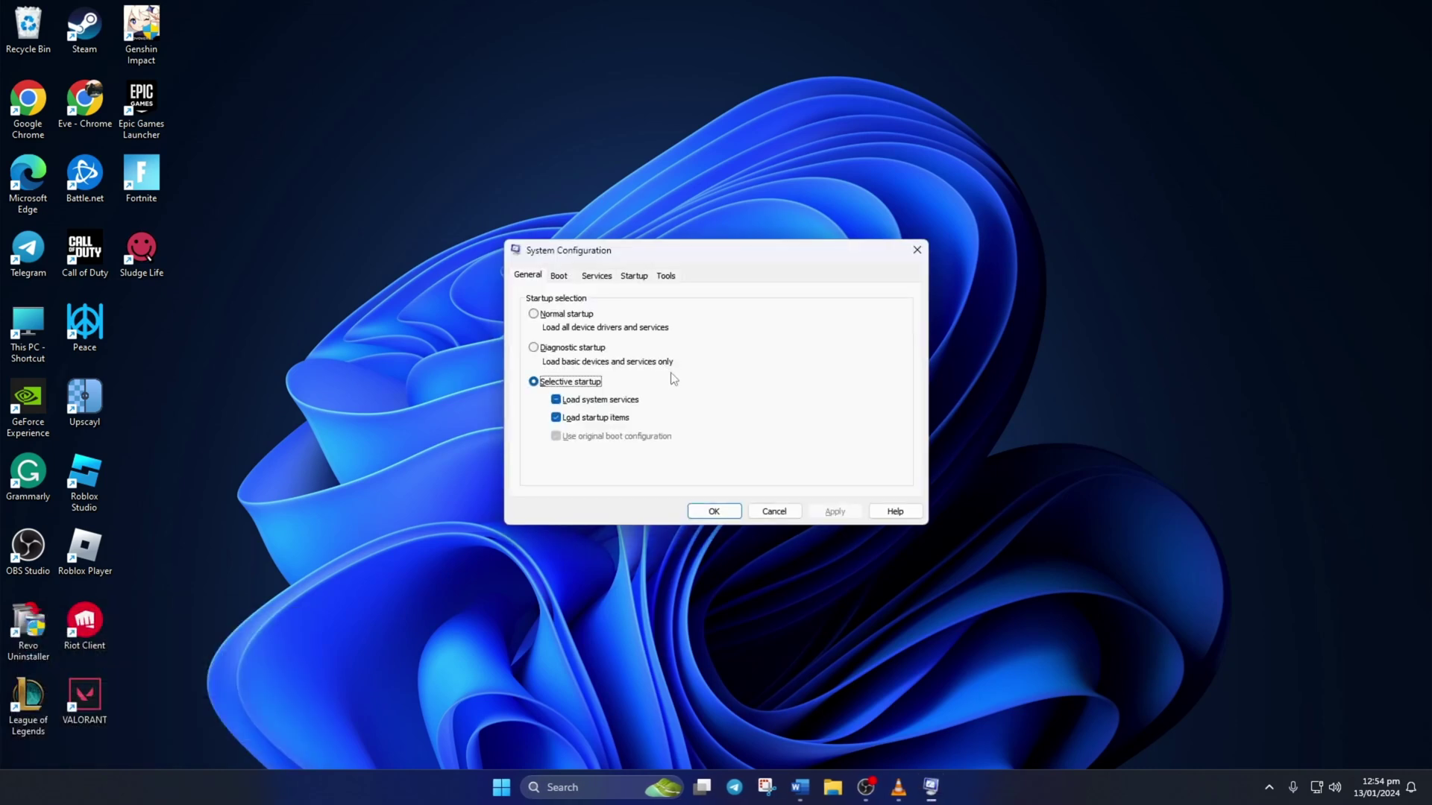
- On the Services list with Microsoft services hidden, enable vgc and apply the change
left_click(605, 276)
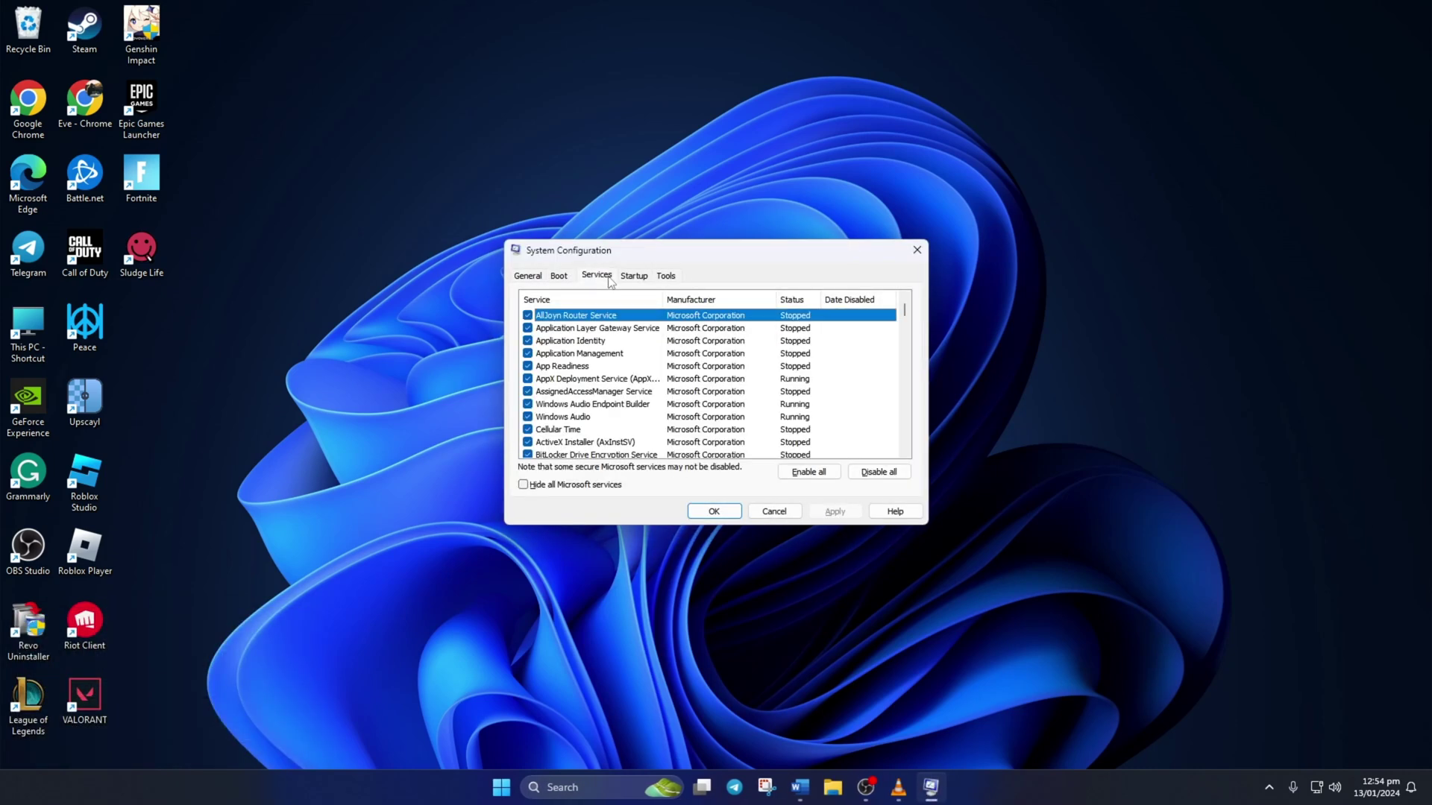
left_click(558, 487)
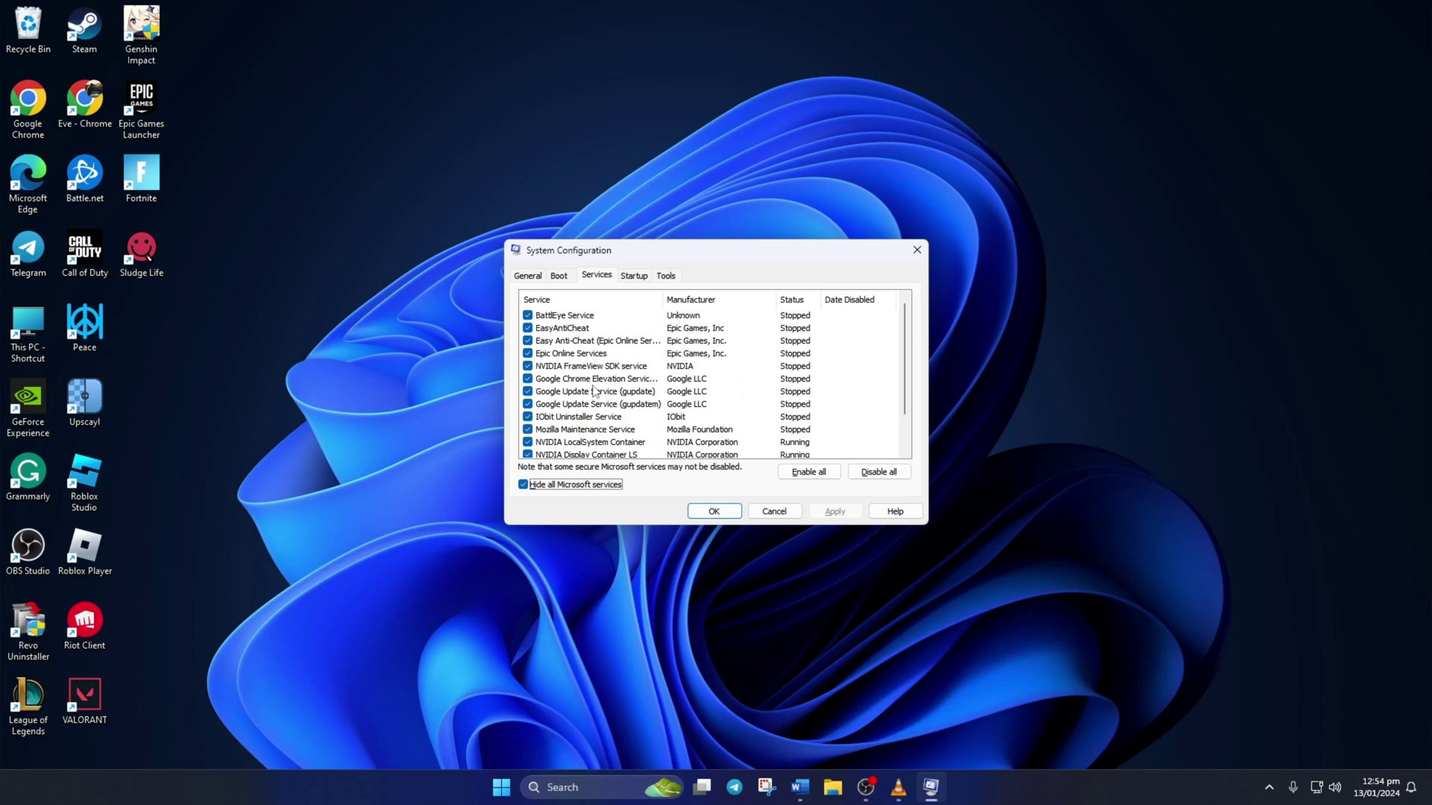
scroll(594, 391, "down", 1)
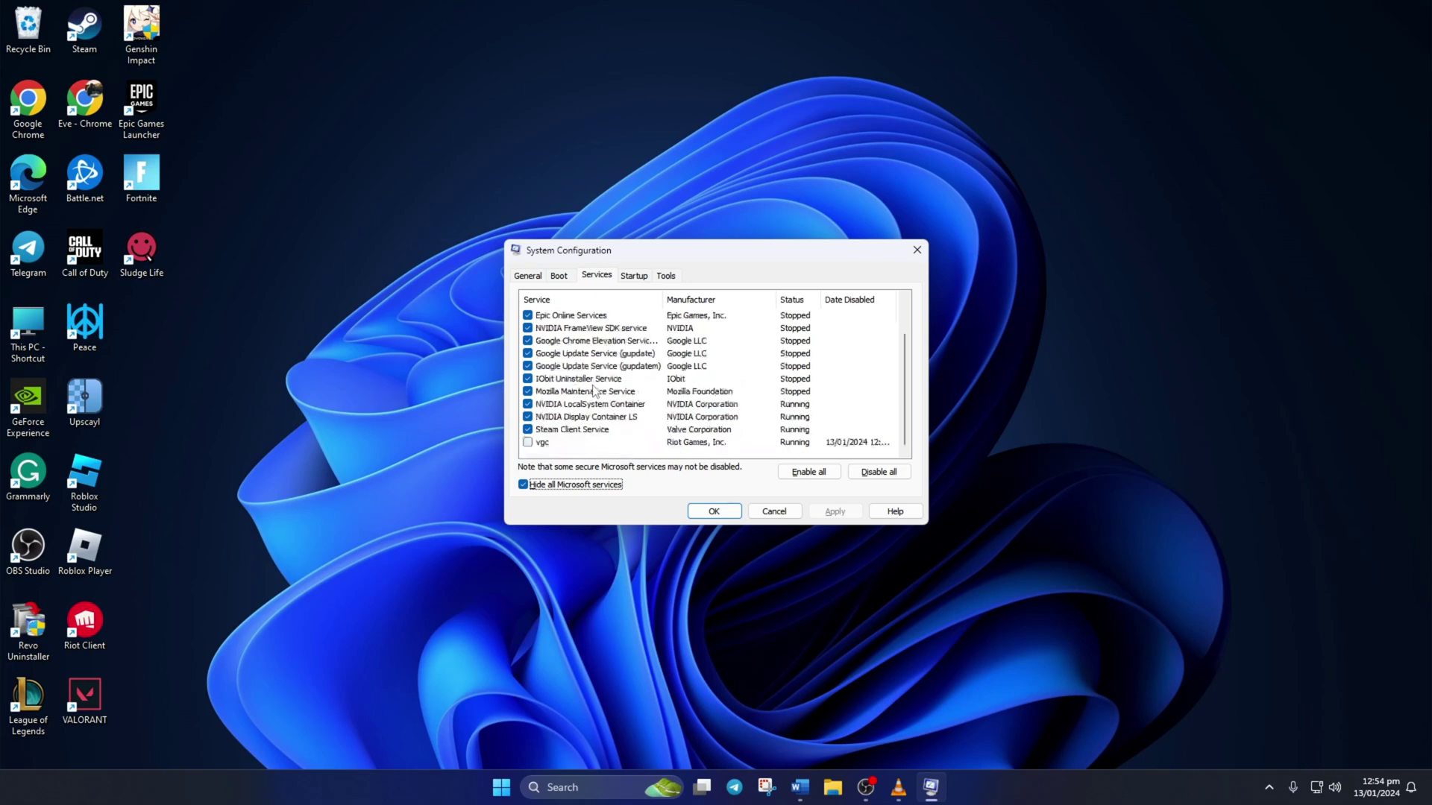
left_click(528, 443)
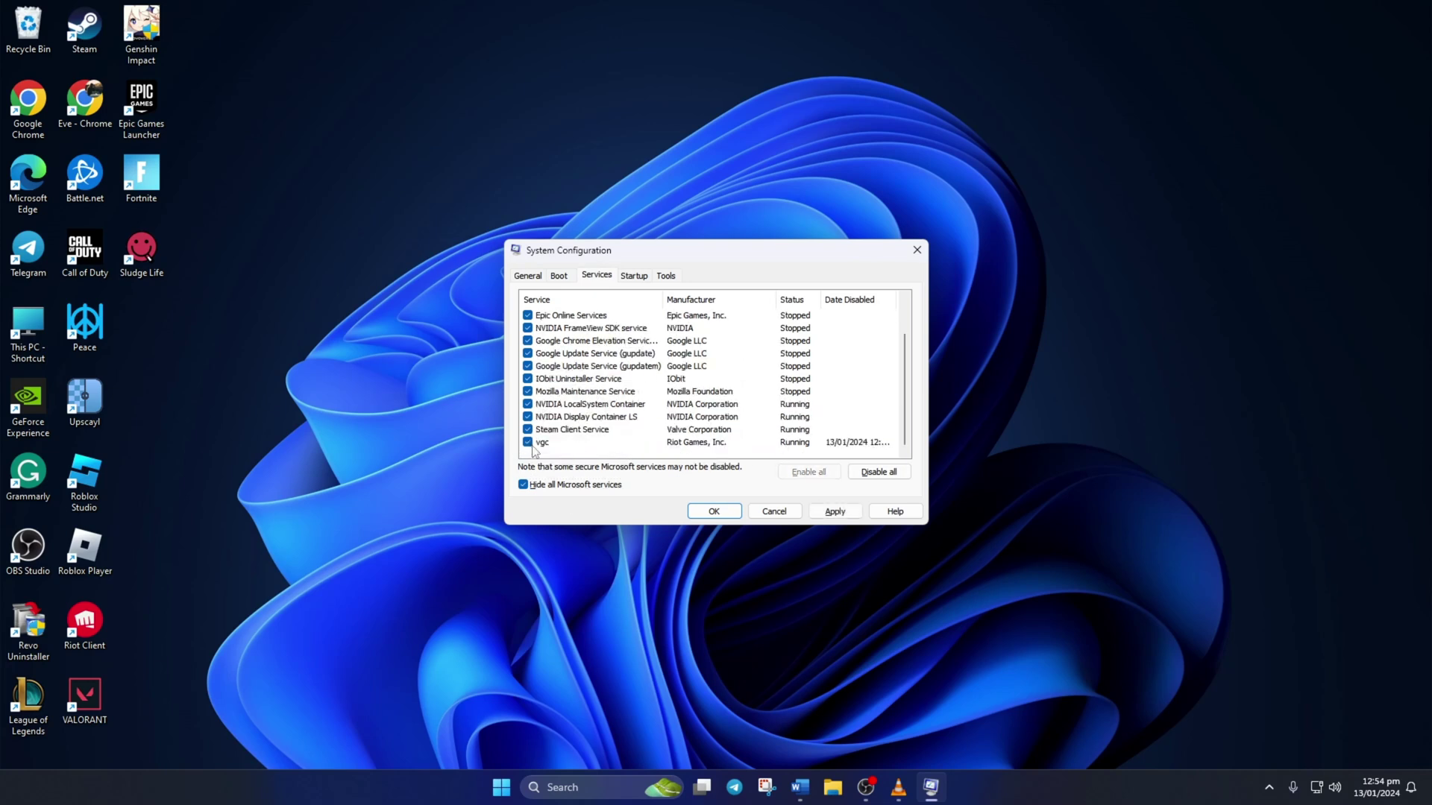
left_click(833, 513)
left_click(739, 513)
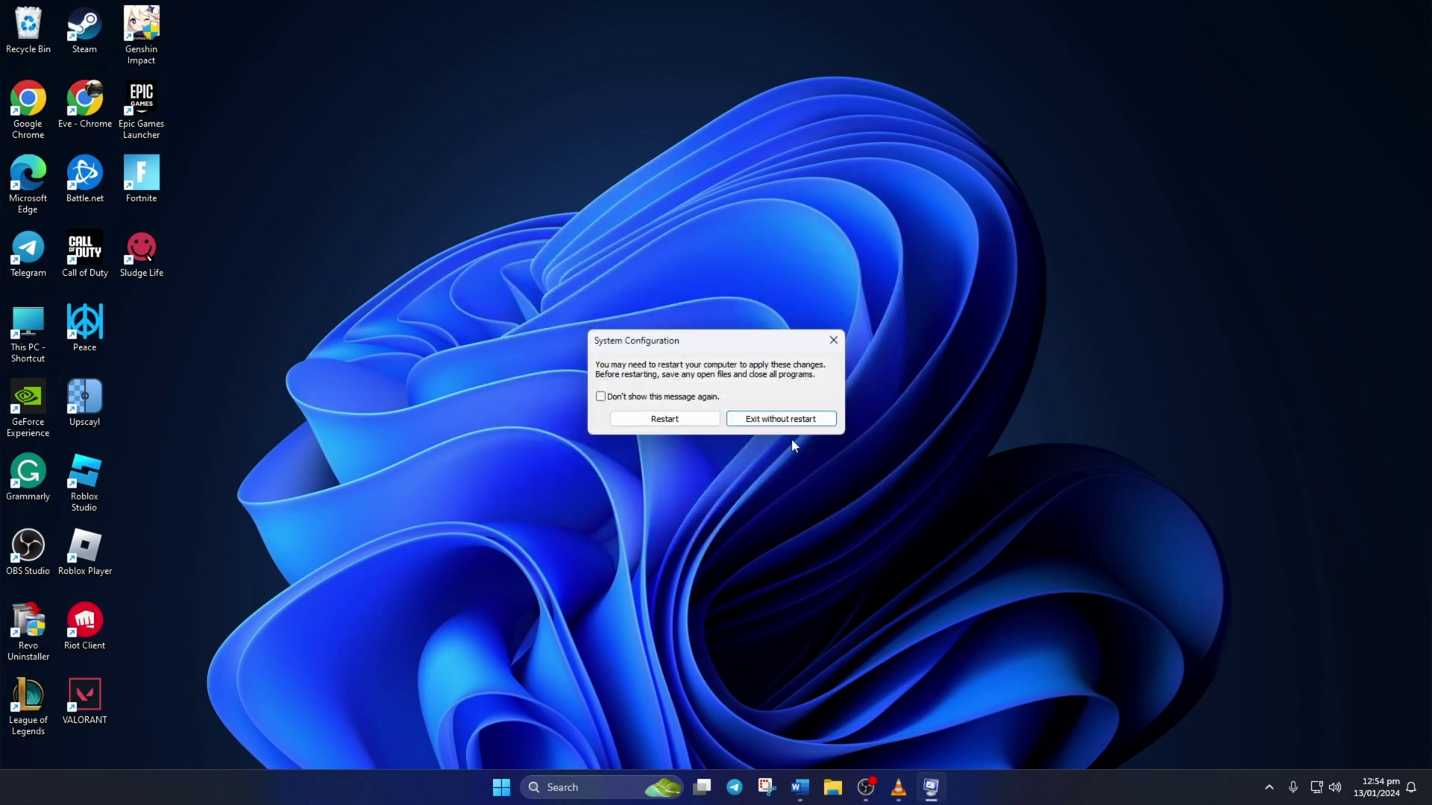
- Dismiss the restart reminder, then restart the PC from the Start menu power options
left_click(830, 341)
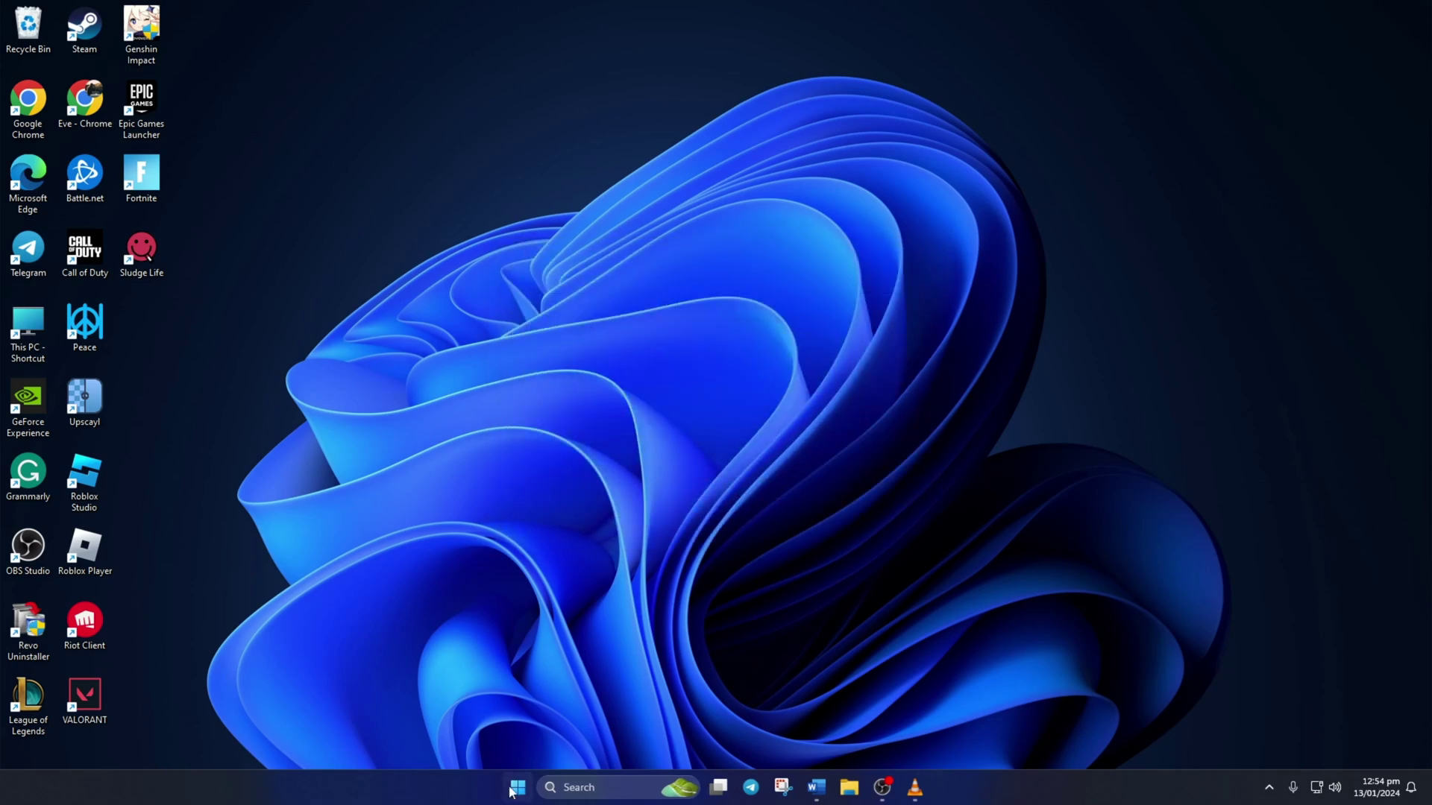
key("super")
left_click(901, 738)
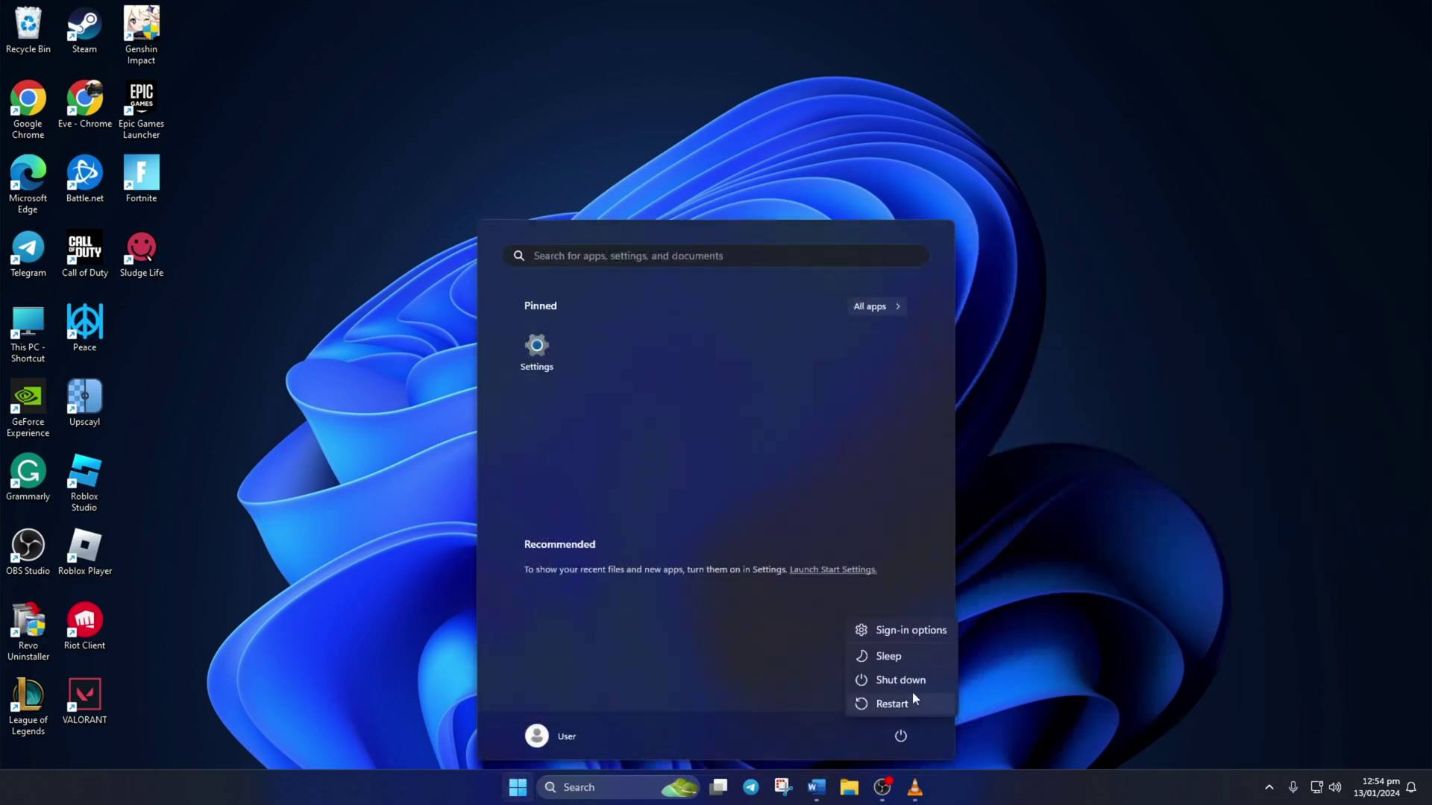
left_click(862, 706)
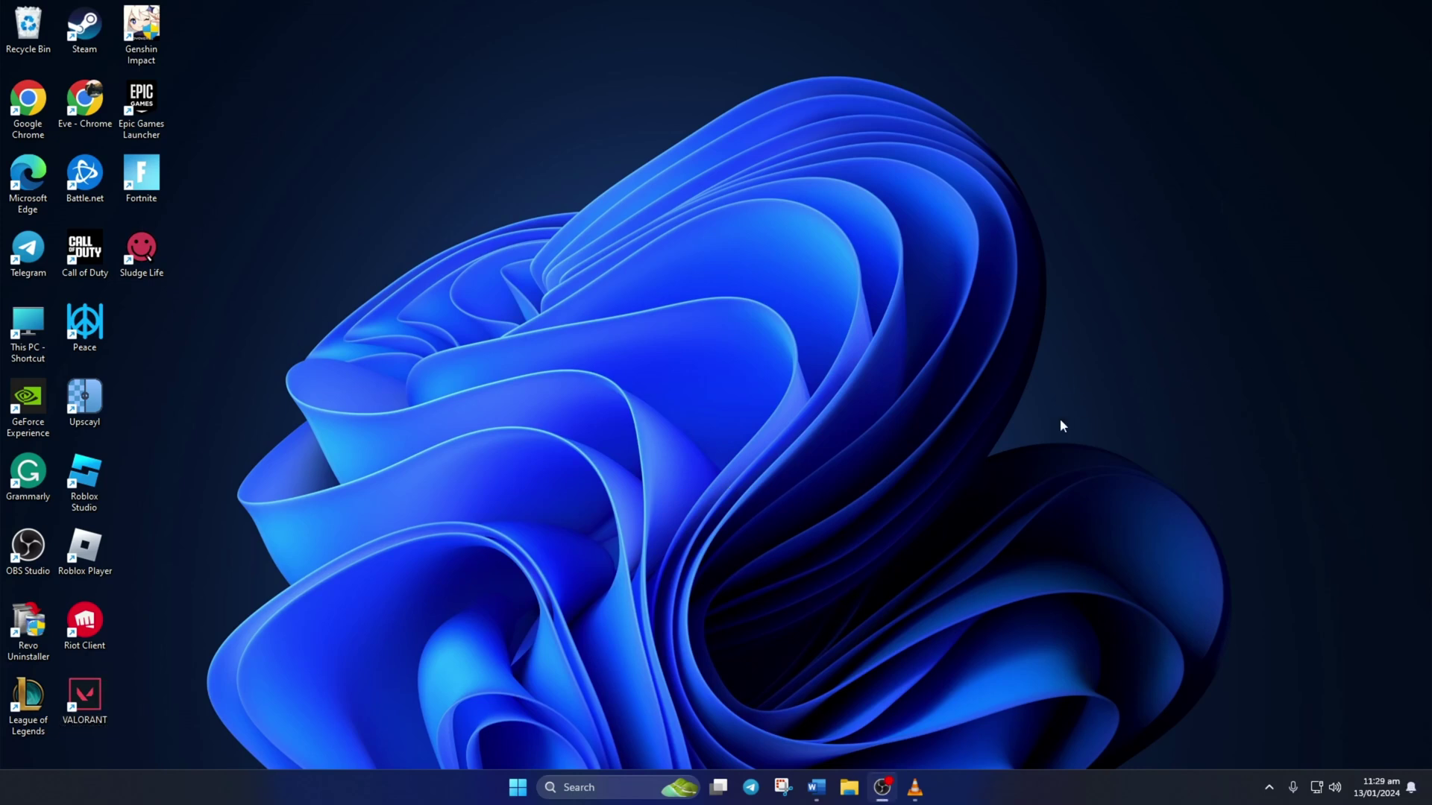
- Open Command Prompt as administrator and maximize its window
left_click(600, 796)
type("cmd")
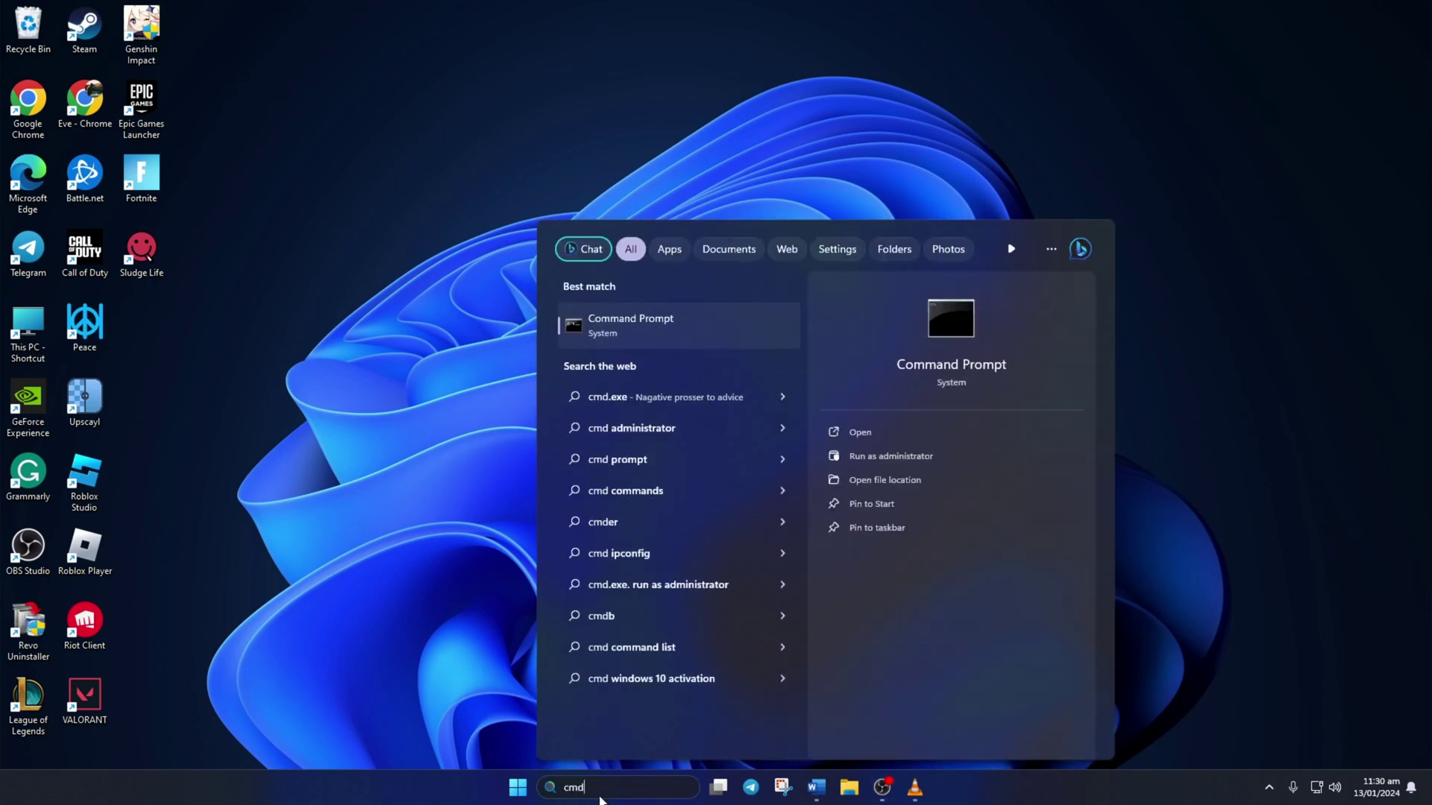
right_click(640, 327)
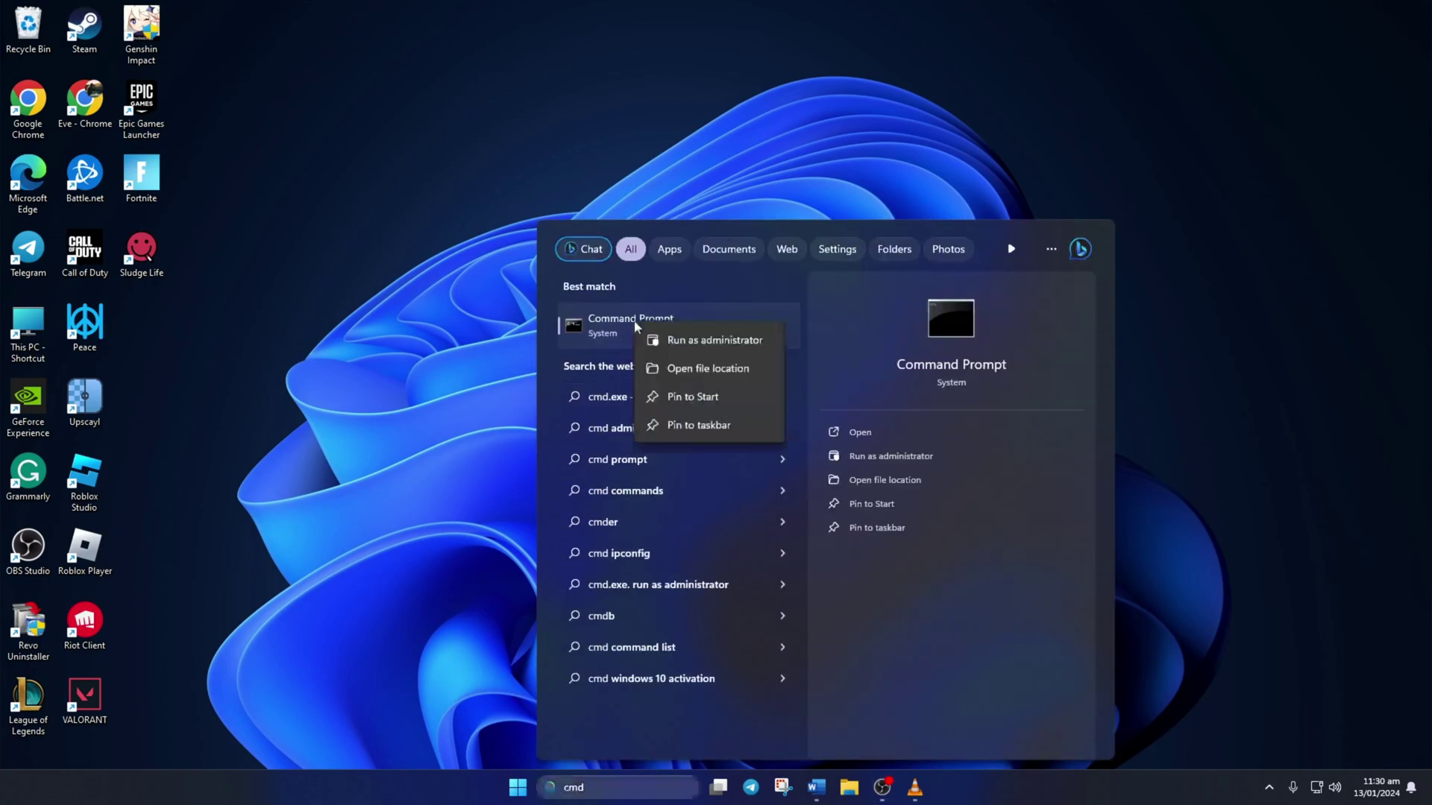
left_click(701, 340)
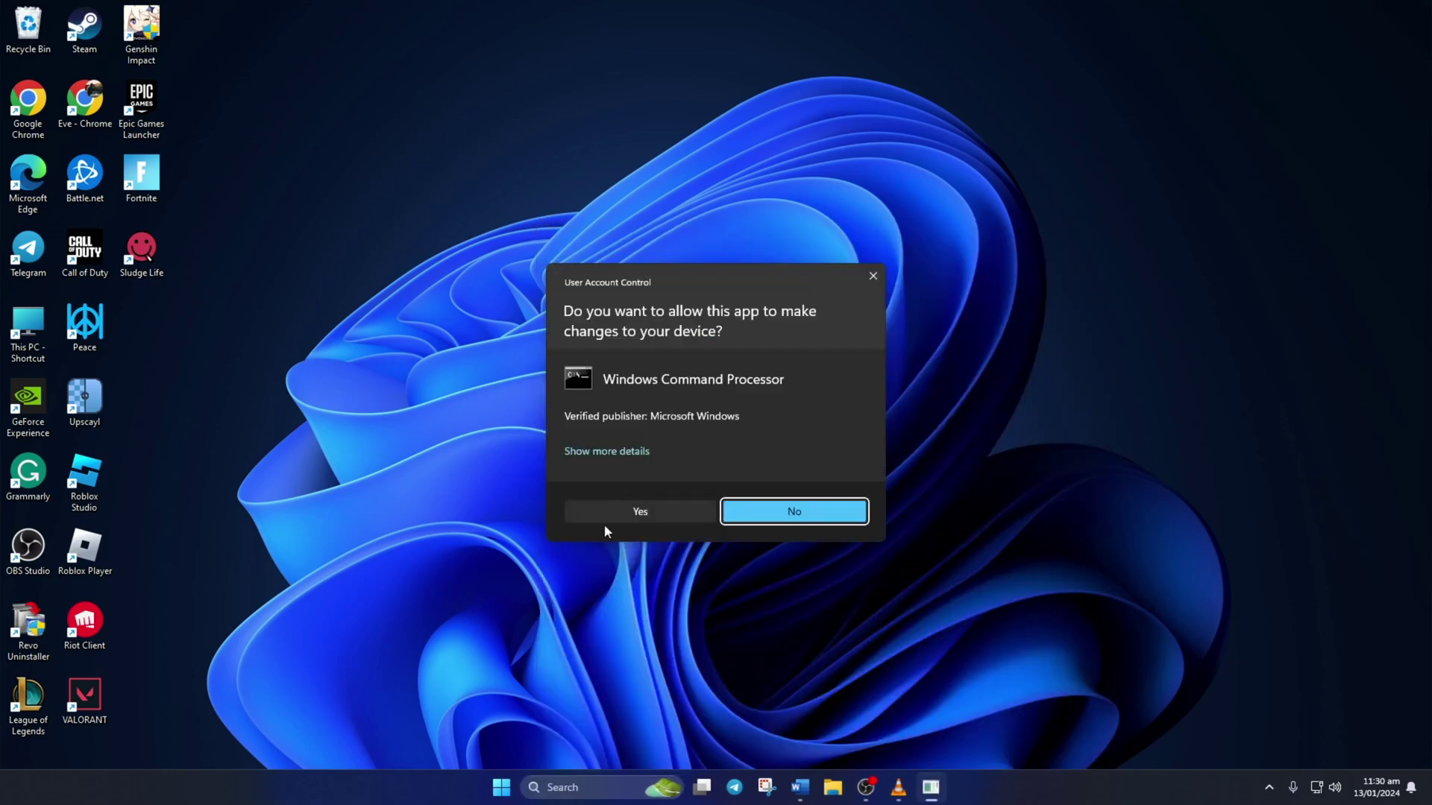
left_click(626, 512)
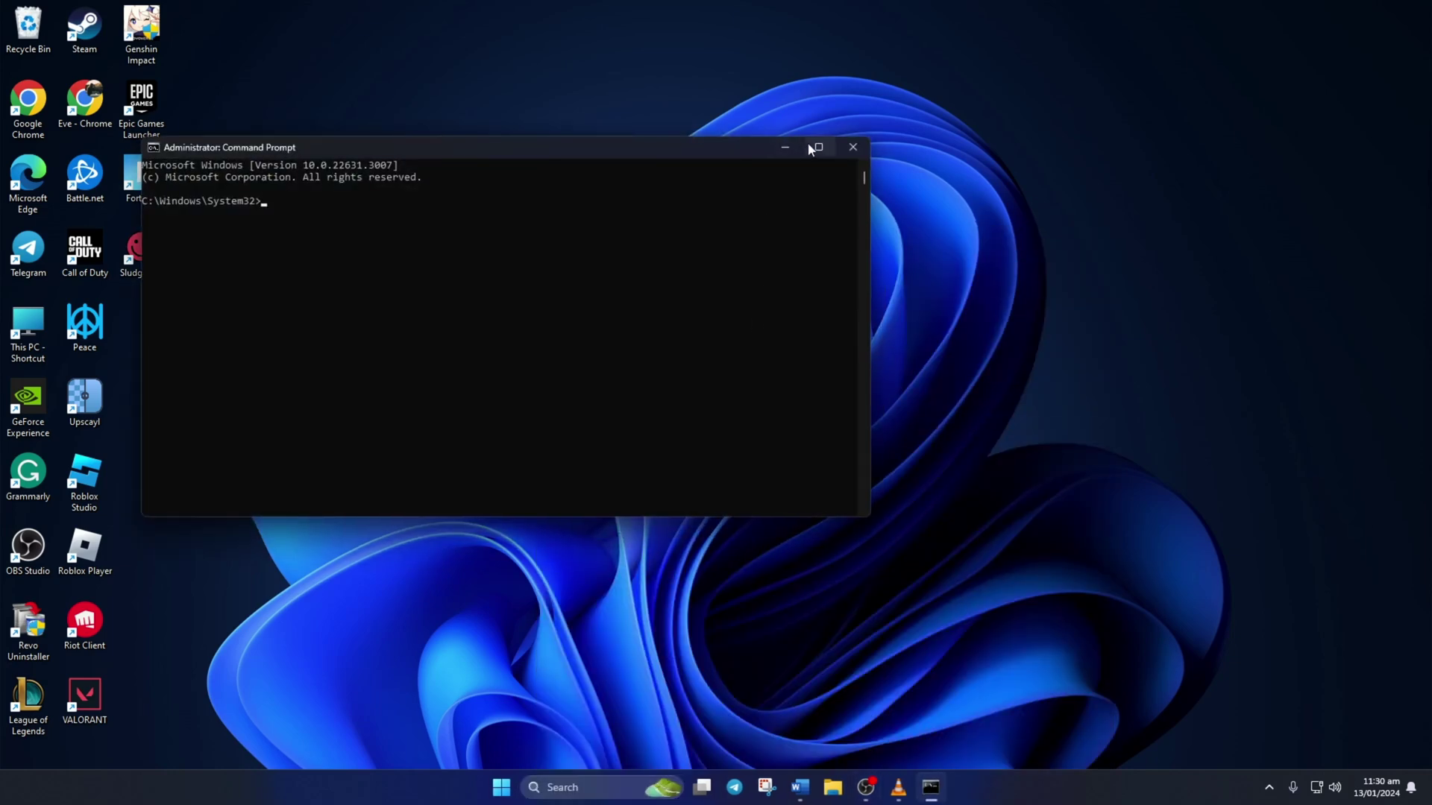
left_click(813, 143)
- Run 'sc delete vgc' and 'sc delete vgk' in the console
left_click(744, 270)
type("sc delete vgc")
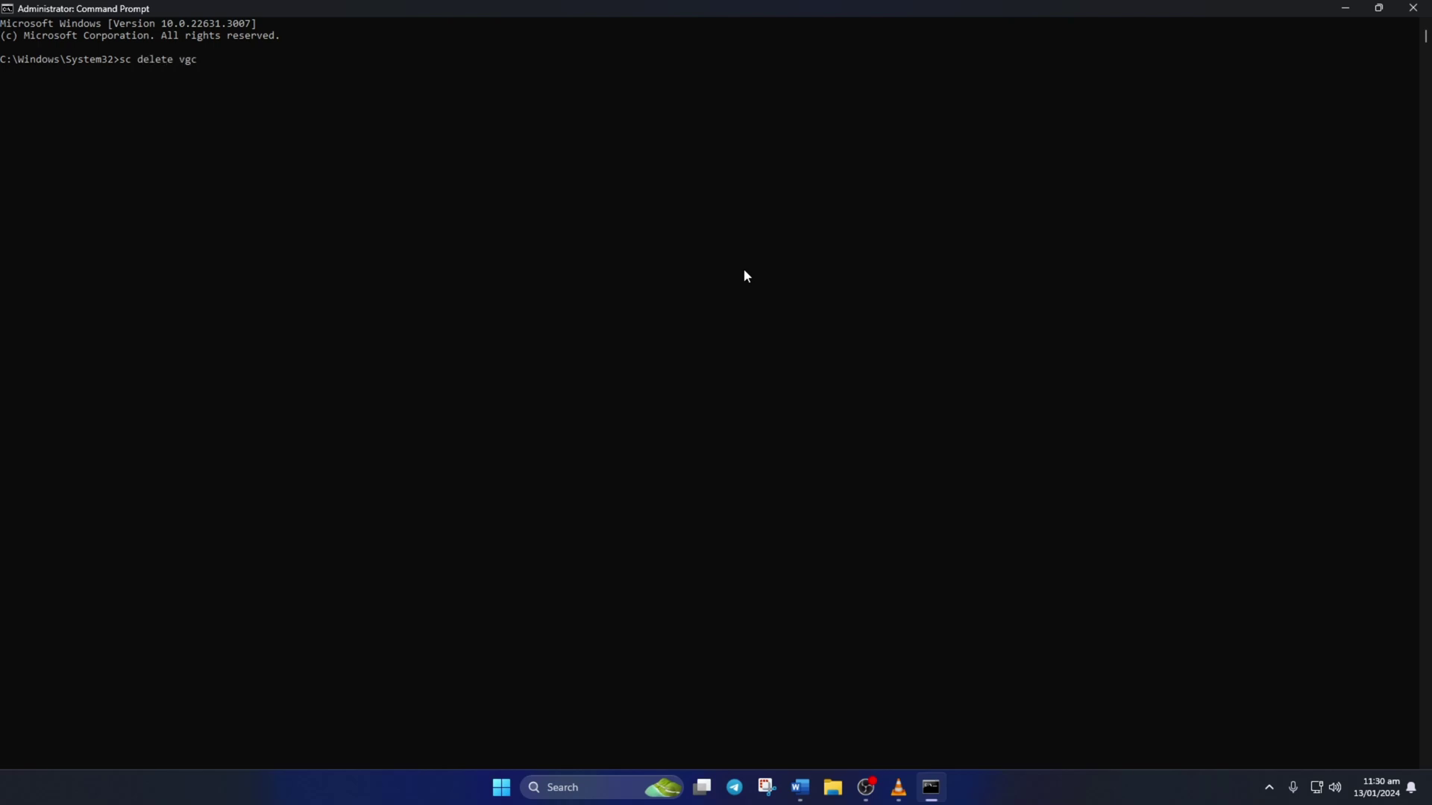
key("Return")
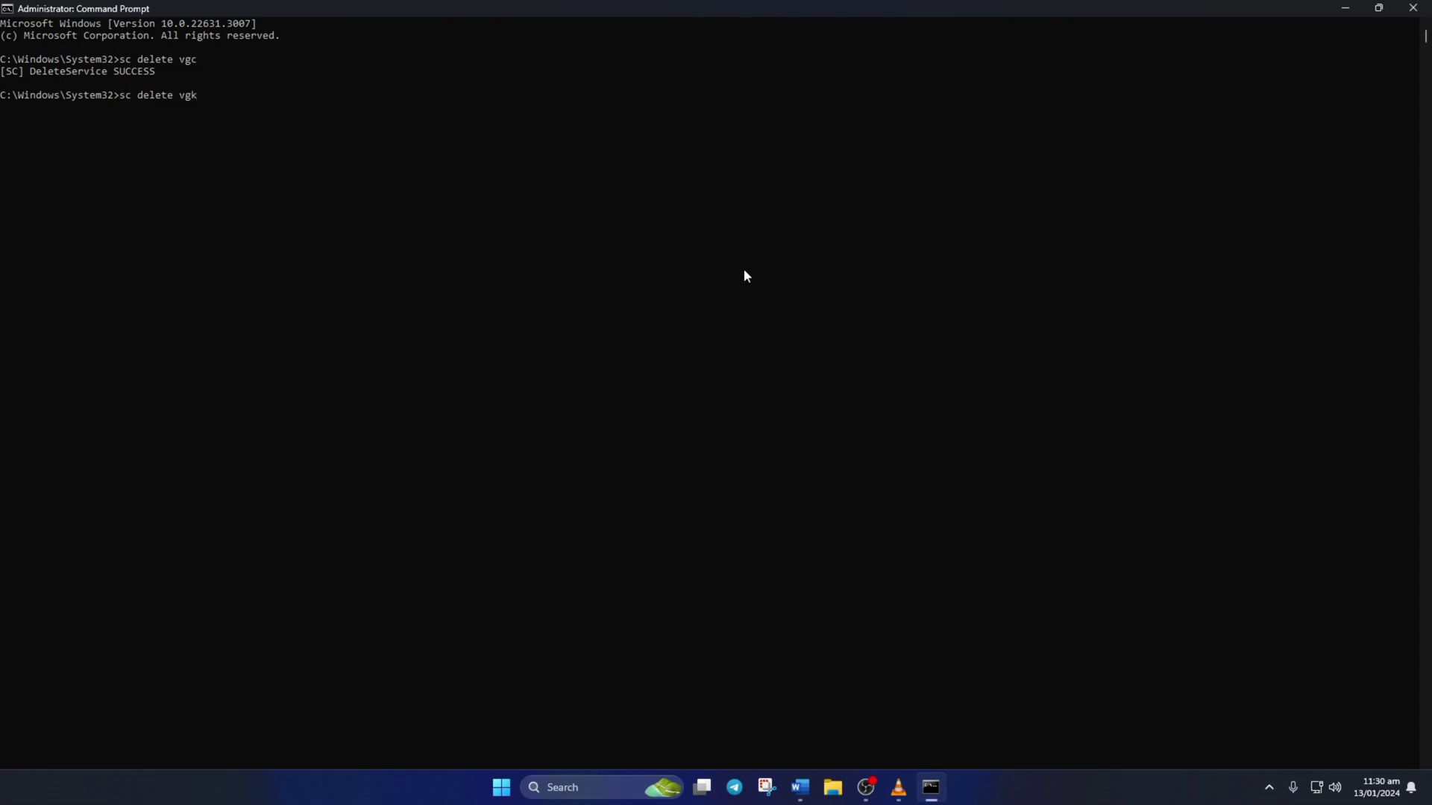
key("Return")
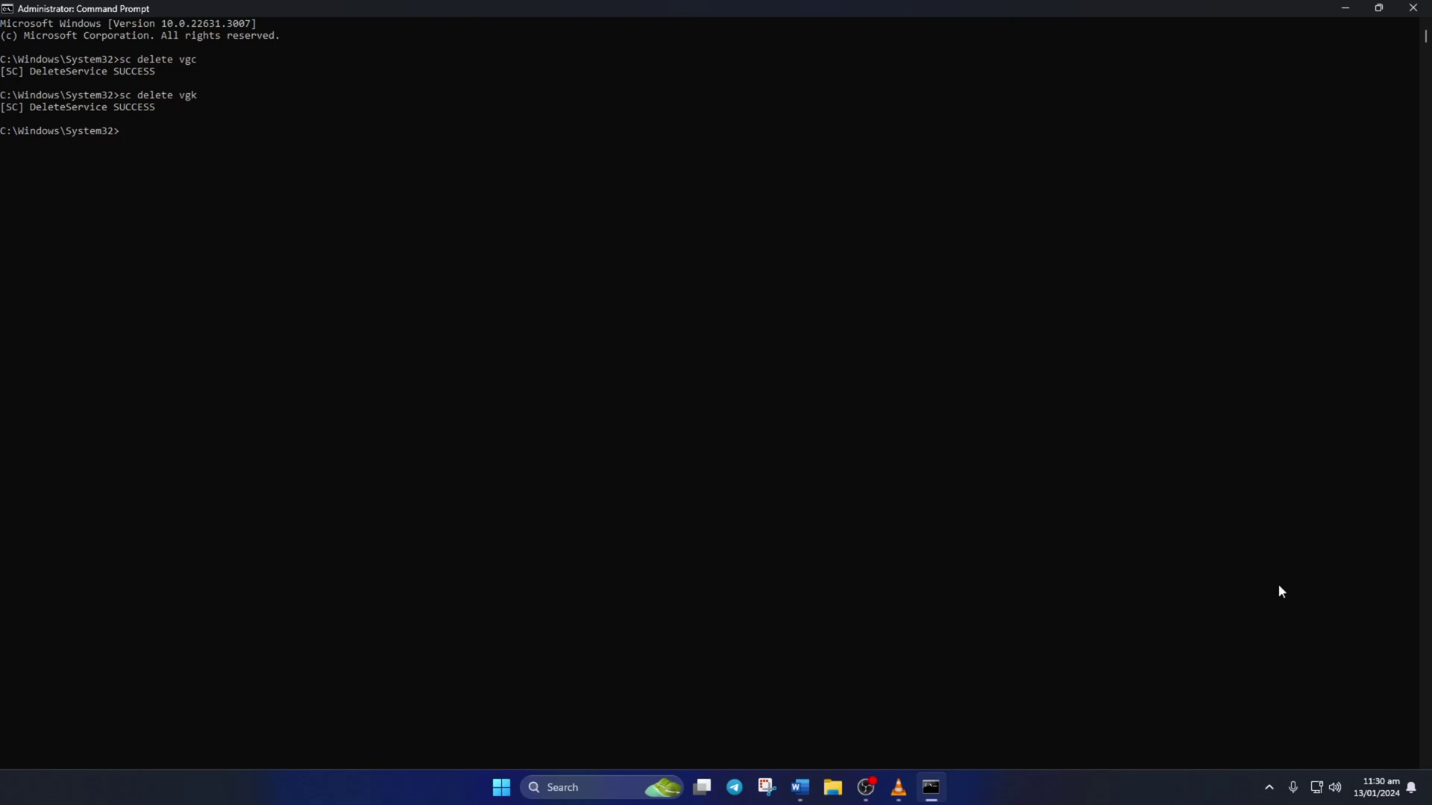
- Exit Riot Vanguard from its hidden tray icon and confirm turning it off
left_click(1266, 783)
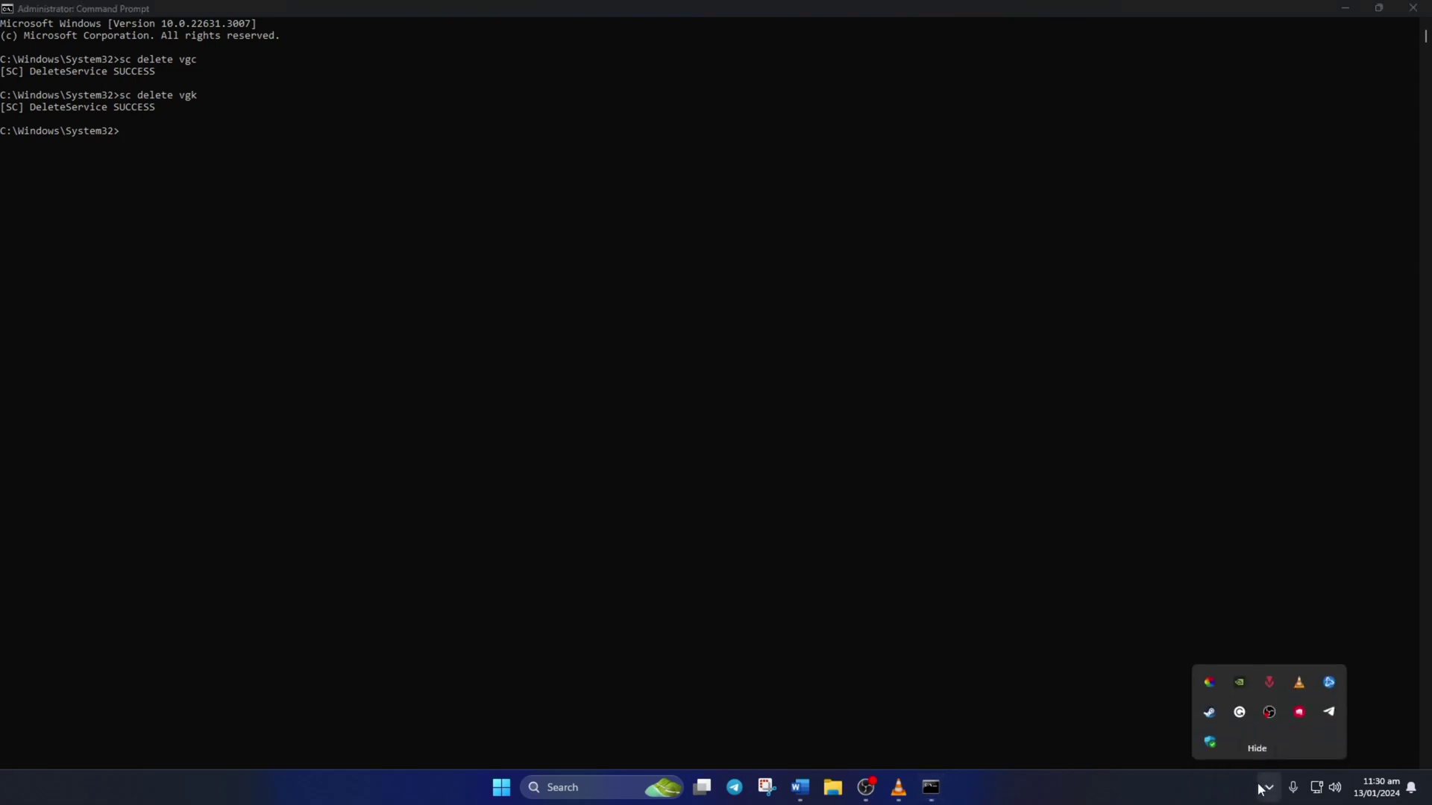
right_click(1269, 684)
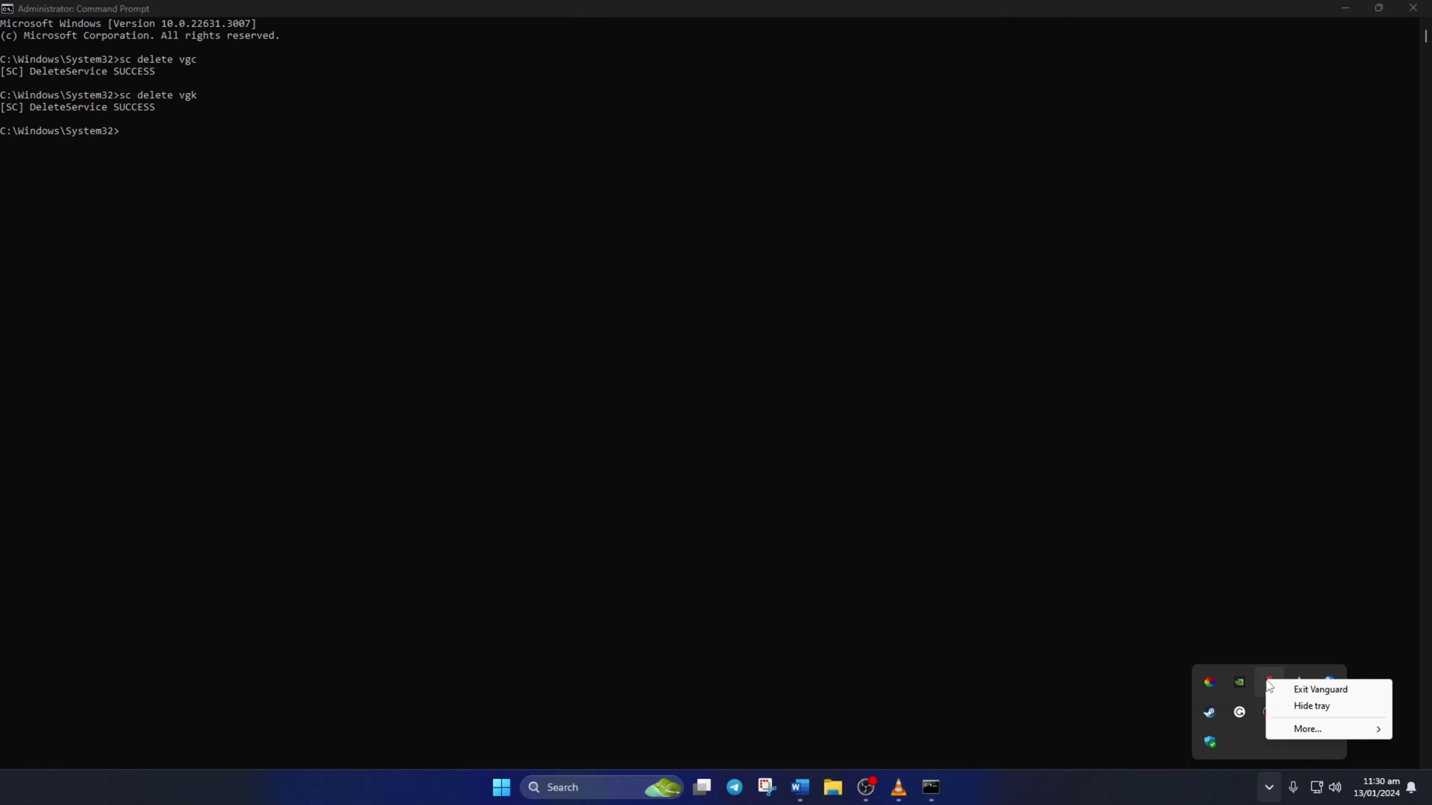
left_click(1320, 690)
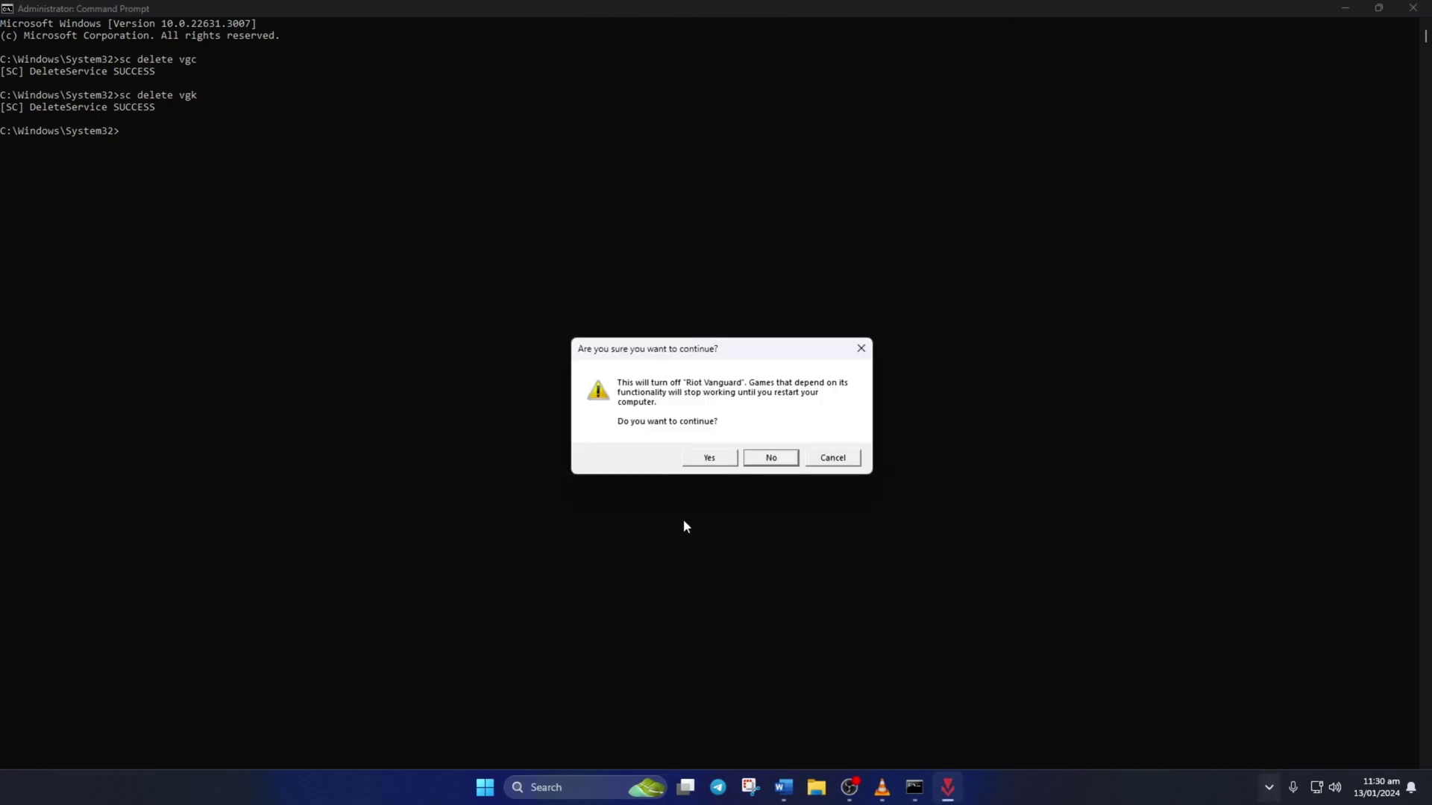
left_click(711, 455)
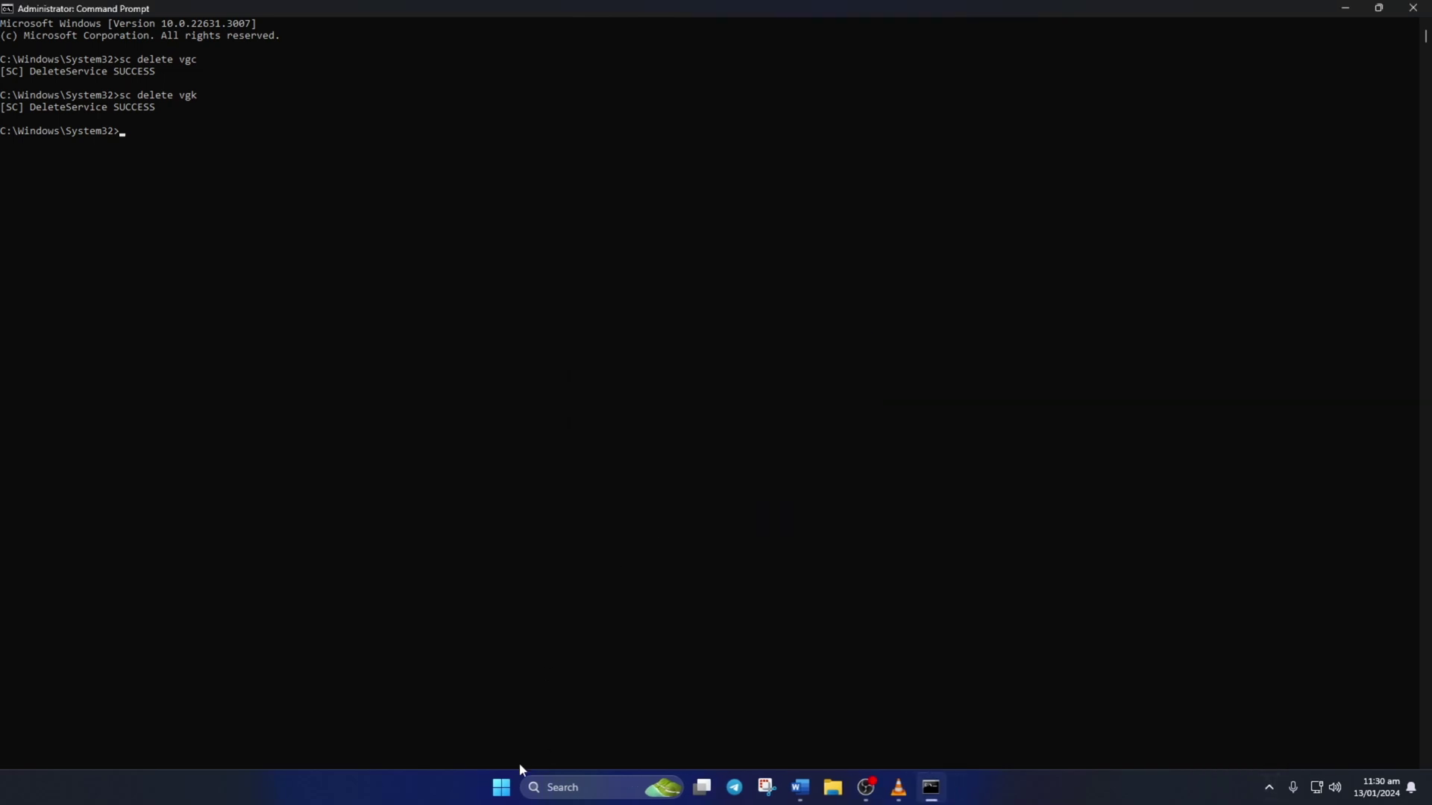
- Open Settings > Apps > Installed apps and scroll down to Riot Vanguard
left_click(500, 785)
left_click(548, 341)
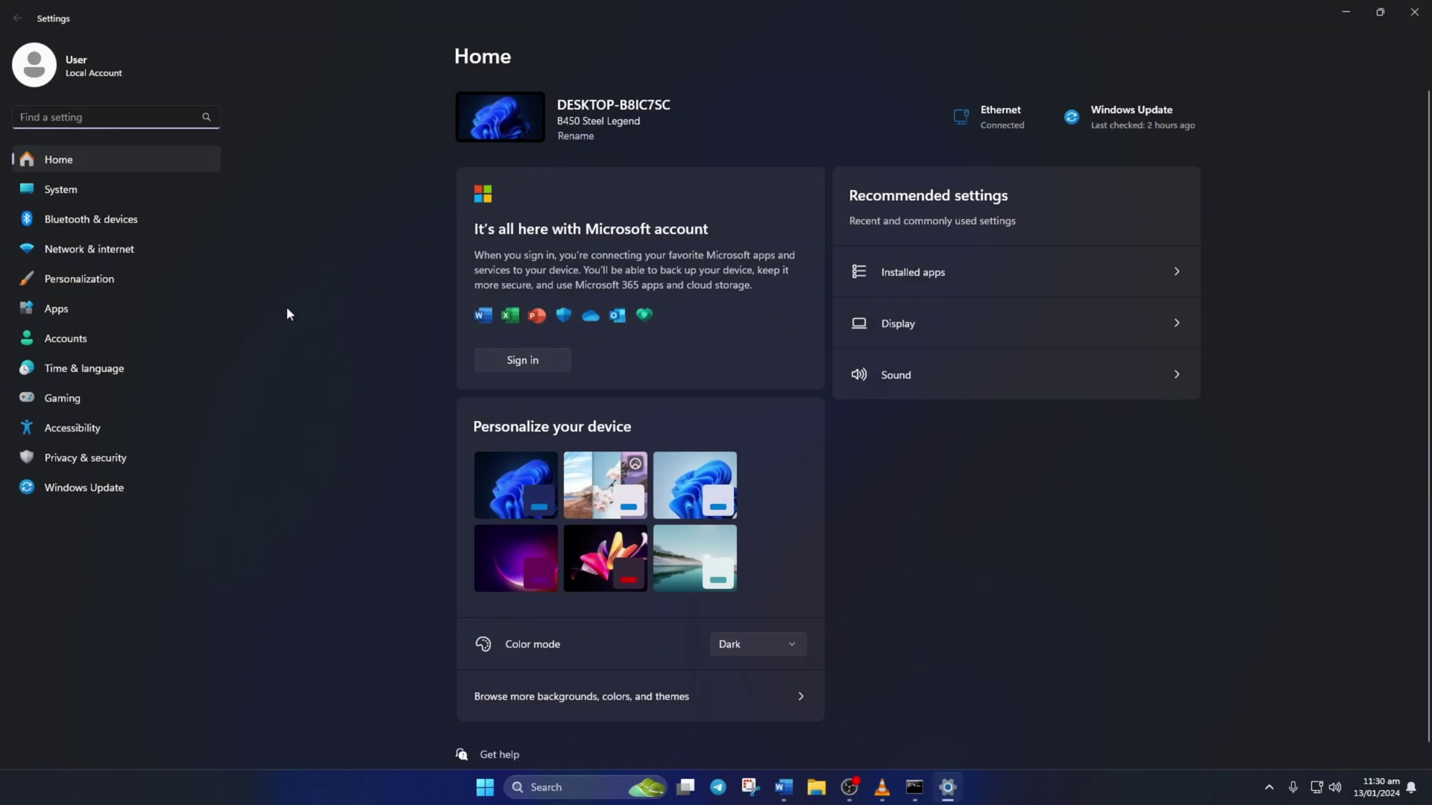
left_click(170, 307)
left_click(656, 115)
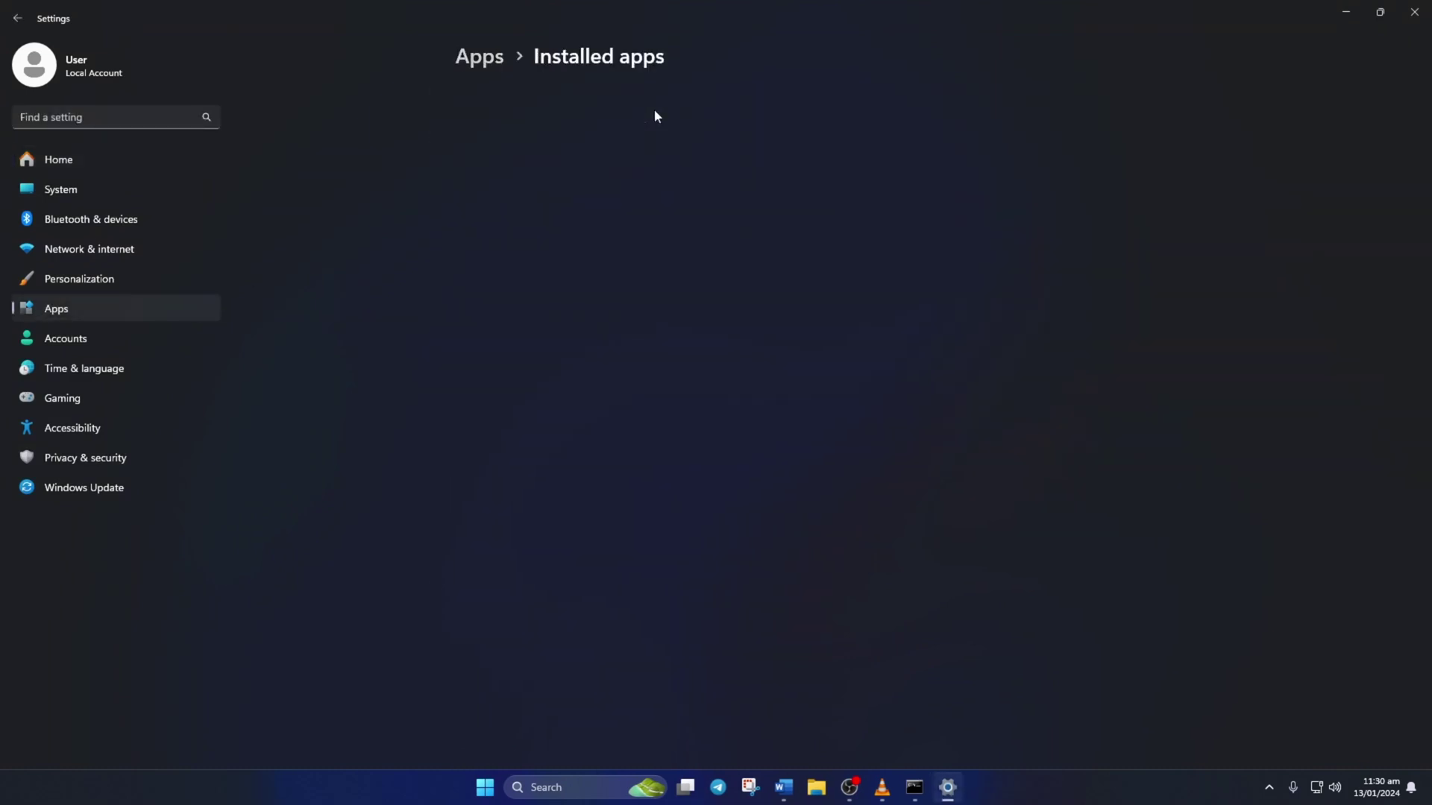
scroll(722, 292, "down", 20)
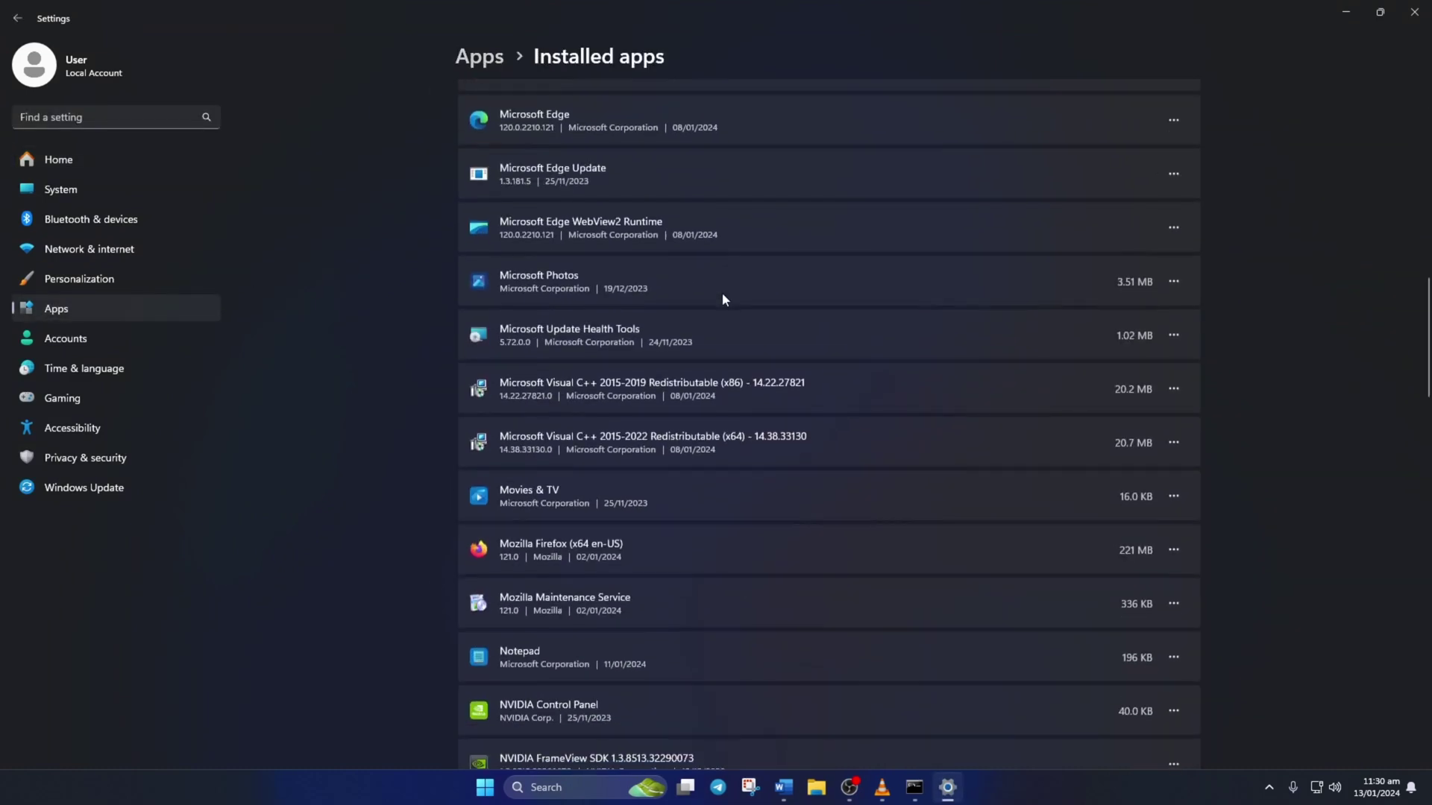
scroll(723, 297, "down", 10)
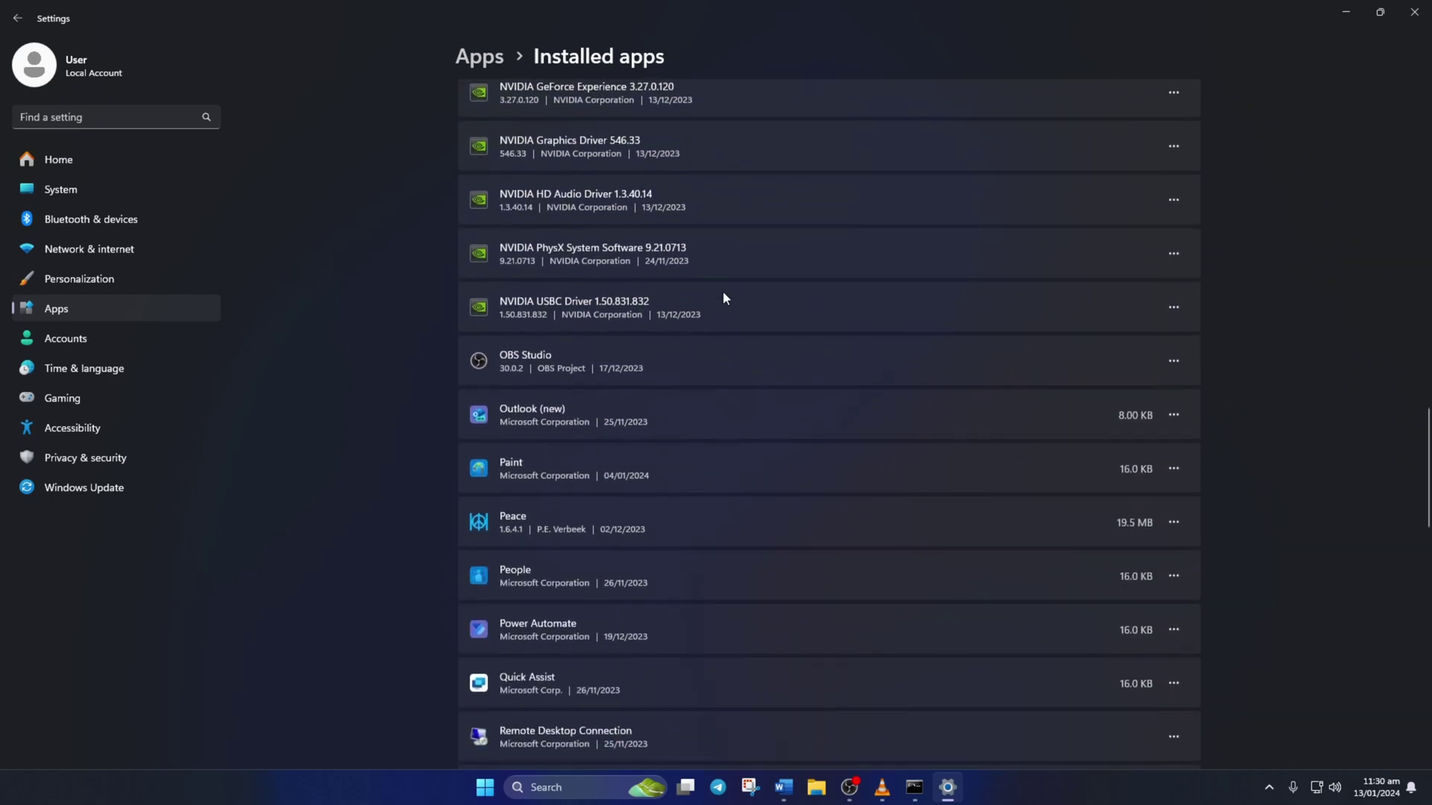
scroll(727, 297, "down", 3)
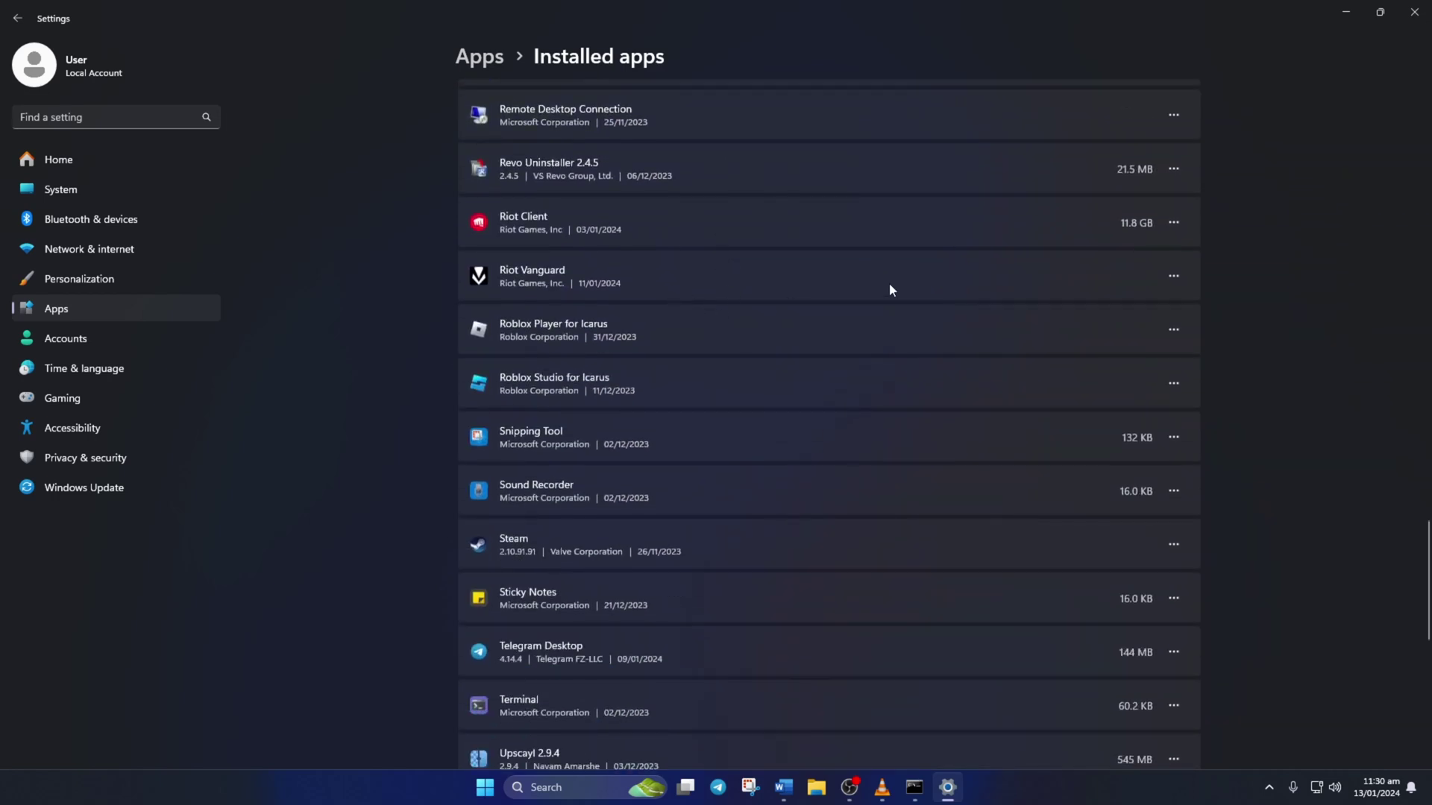
- Uninstall Riot Vanguard, approving the installer and confirming its complete removal
left_click(1170, 274)
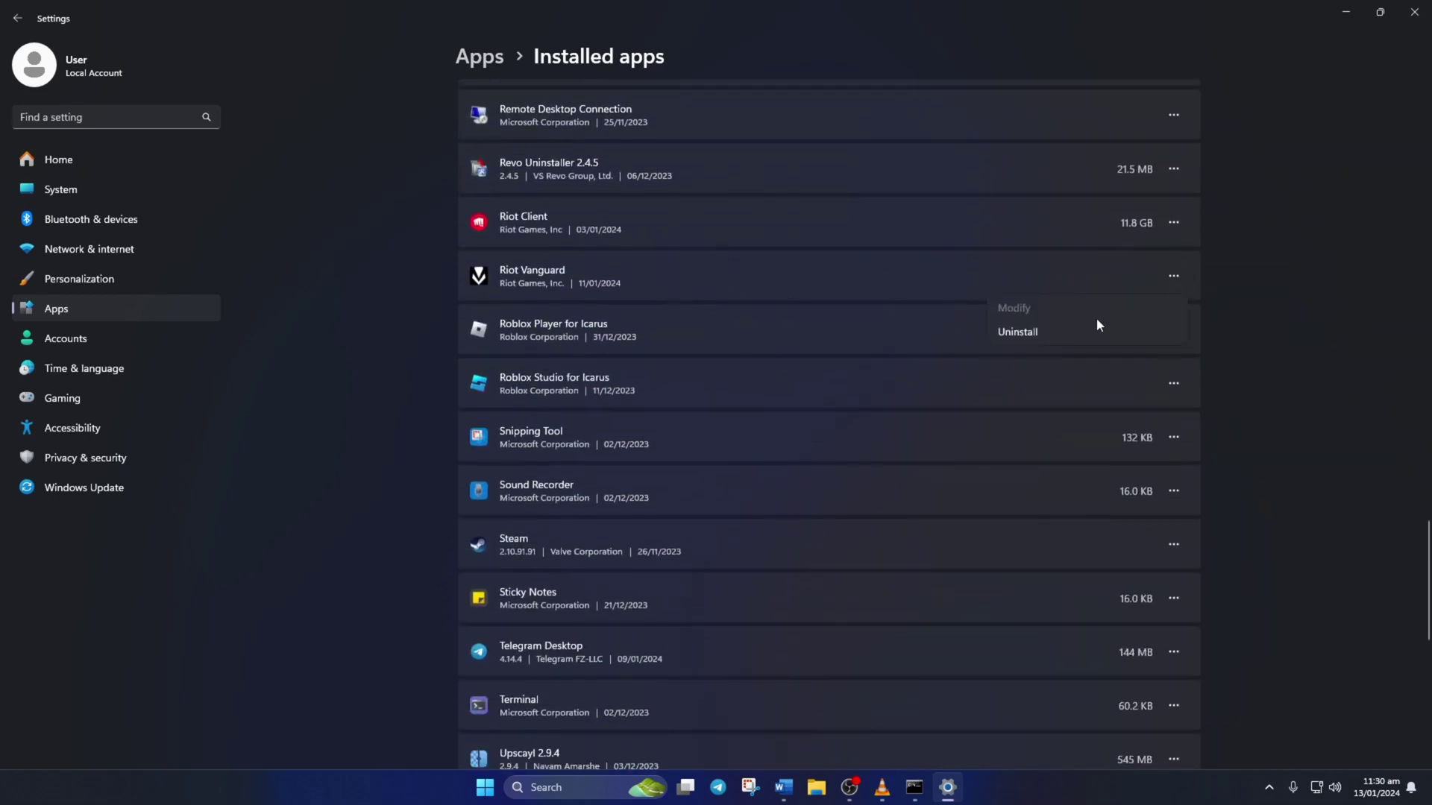
left_click(1047, 330)
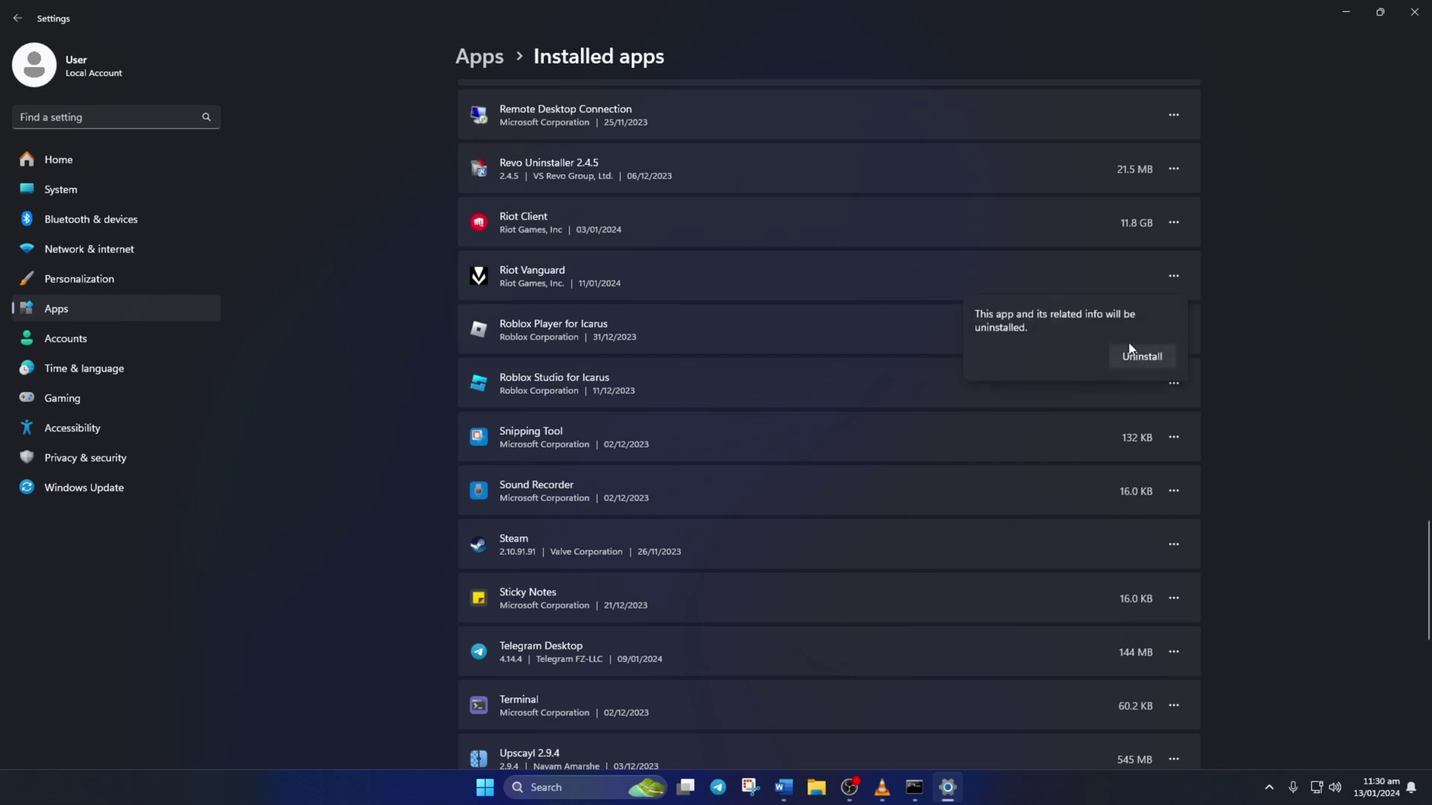
left_click(1141, 357)
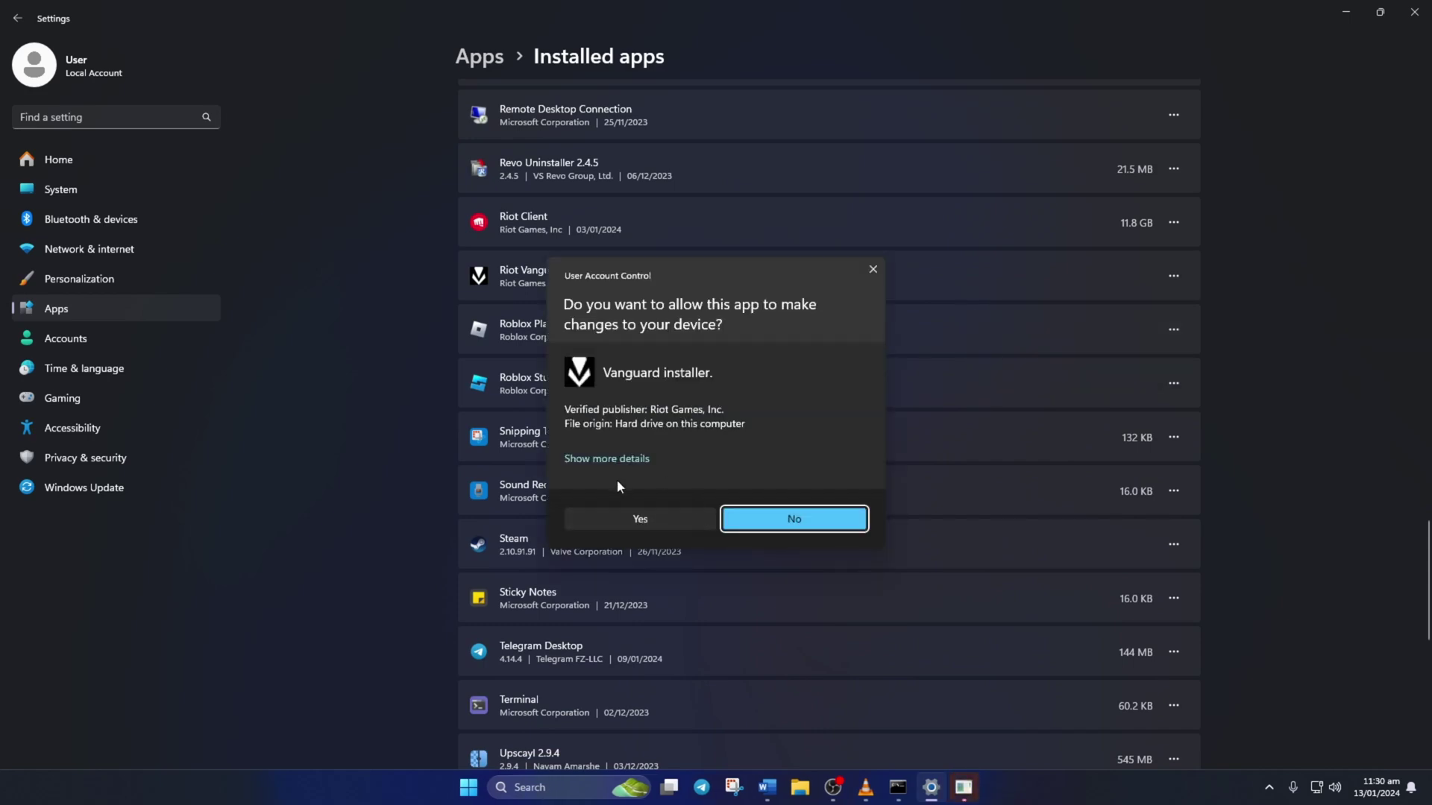
left_click(640, 520)
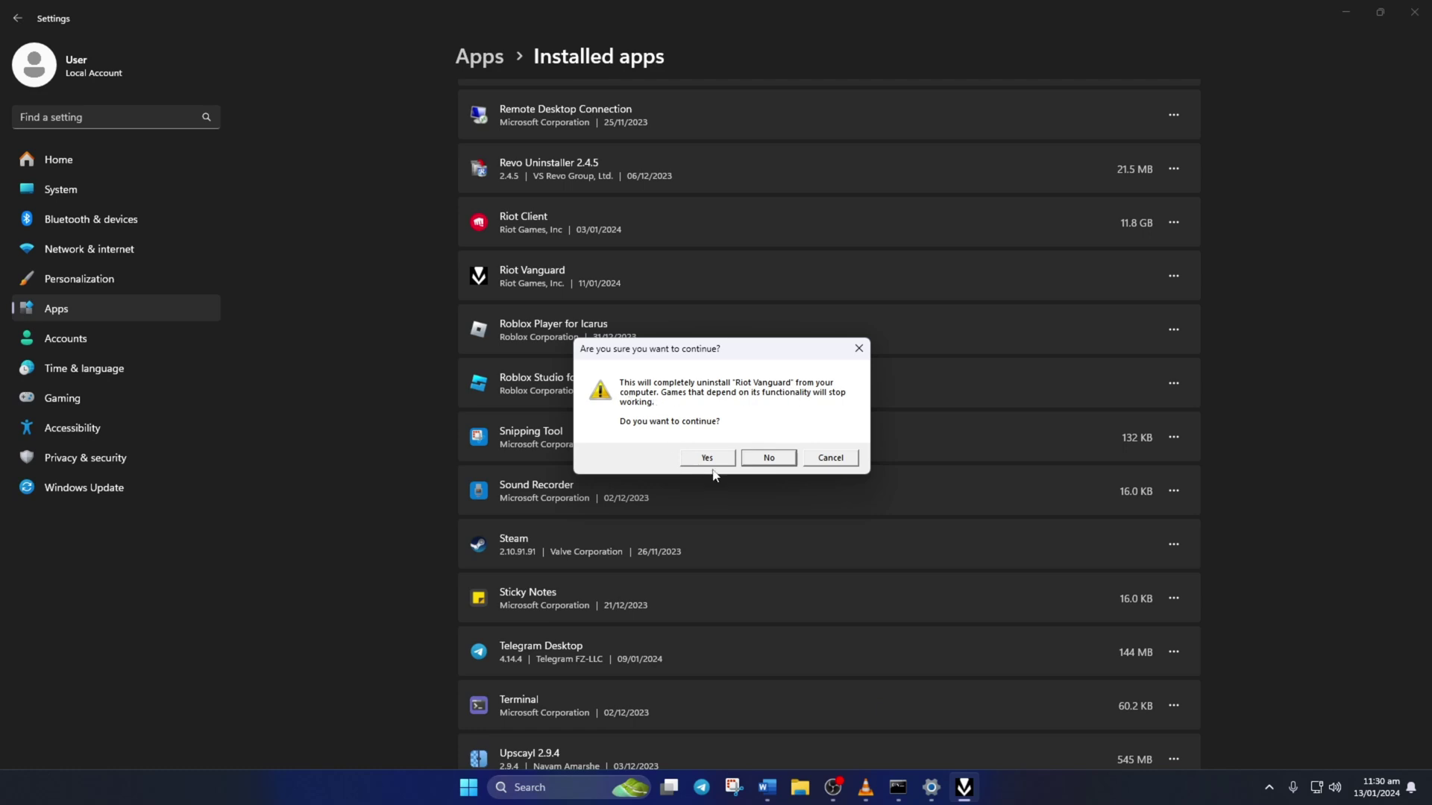
left_click(713, 459)
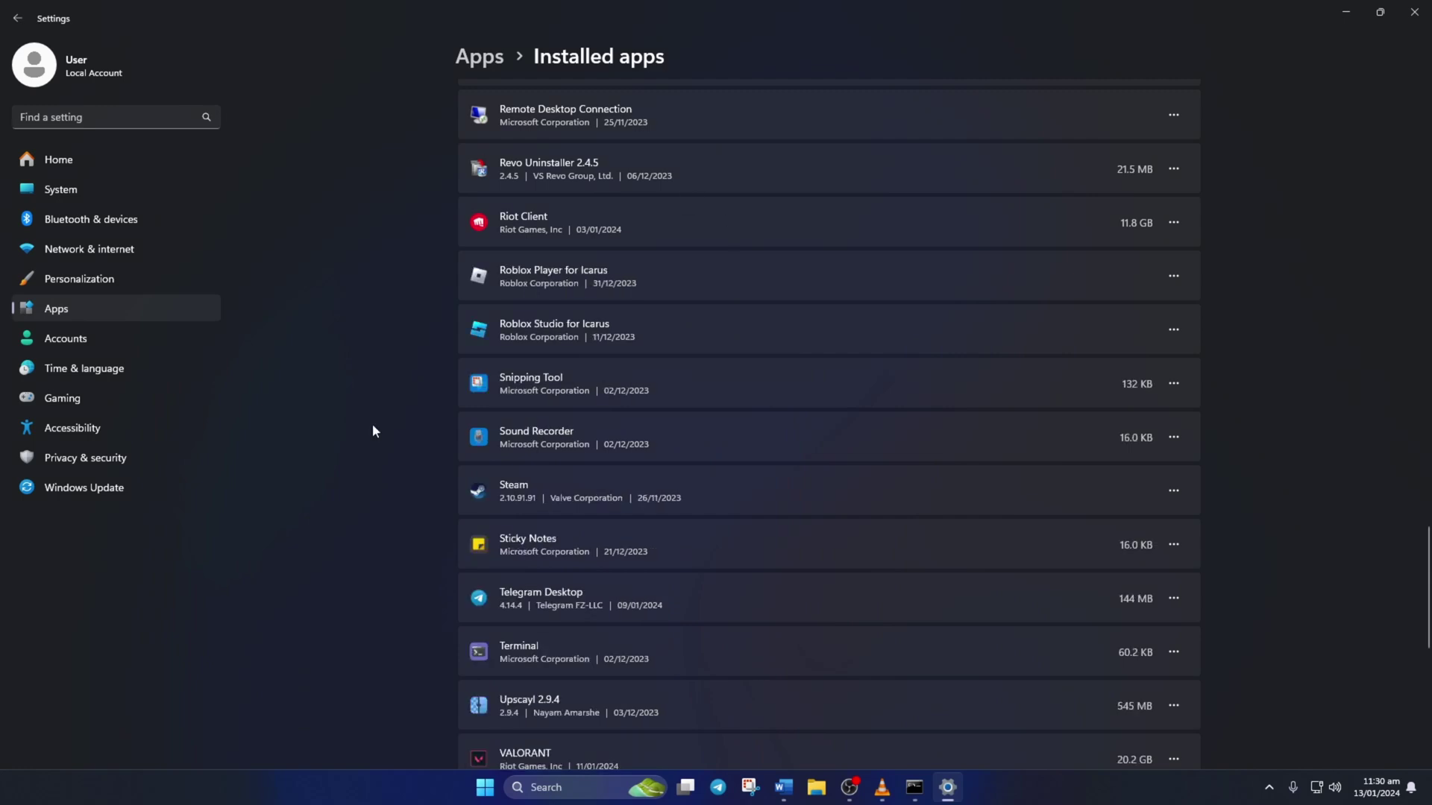
- Restart the computer from the Start menu power options
key("super")
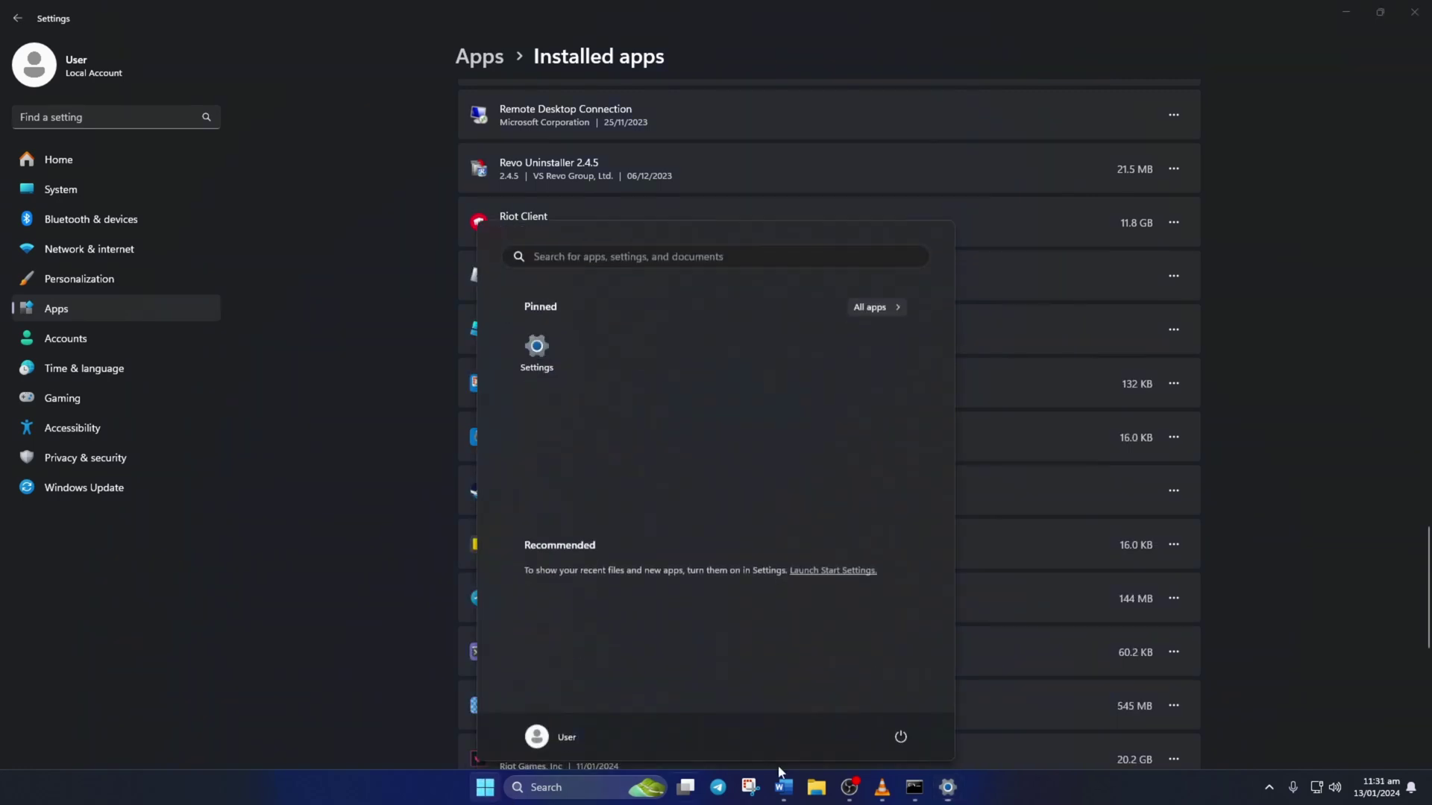
left_click(901, 736)
left_click(895, 704)
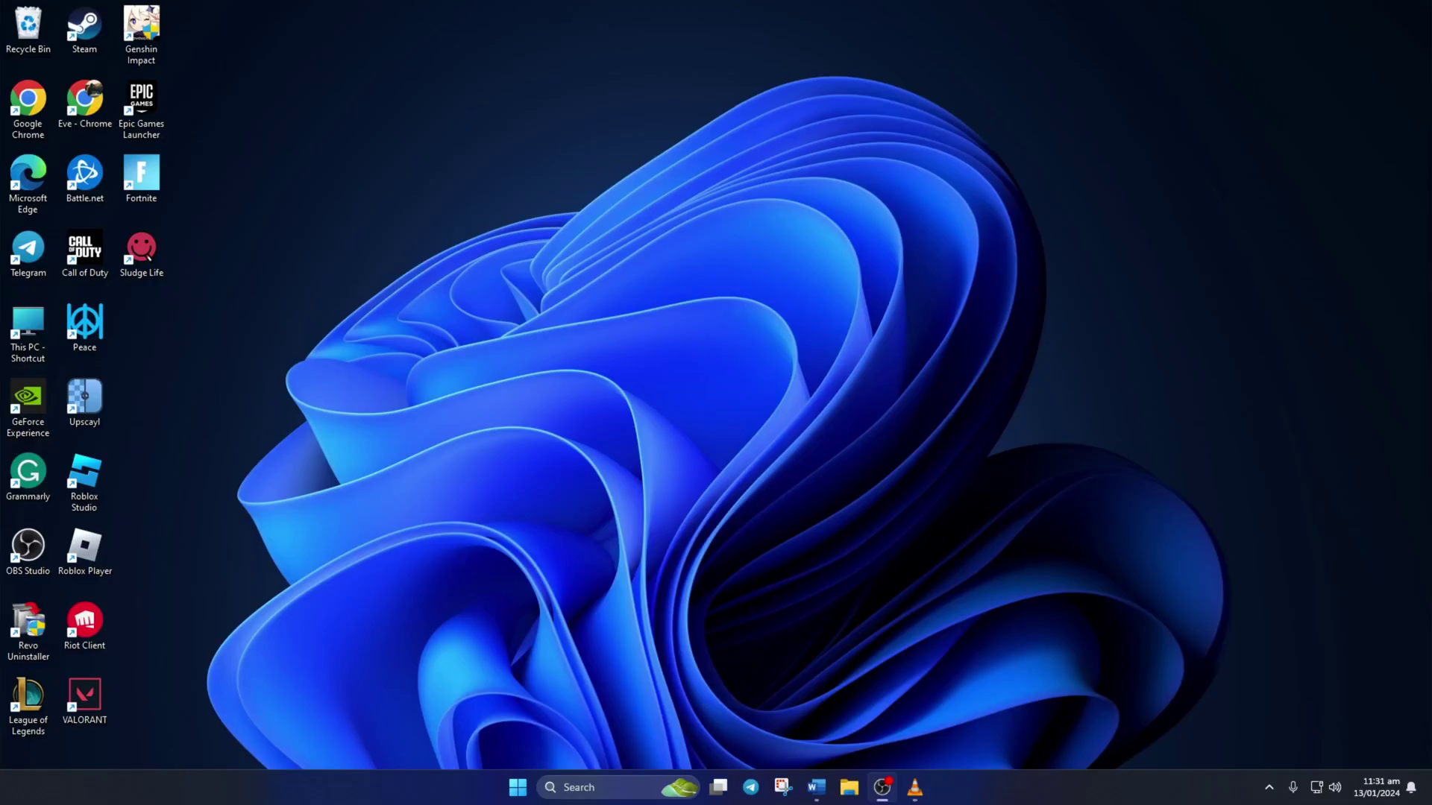
- Launch Riot Client as administrator and run the VALORANT update that installs Vanguard
double_click(84, 623)
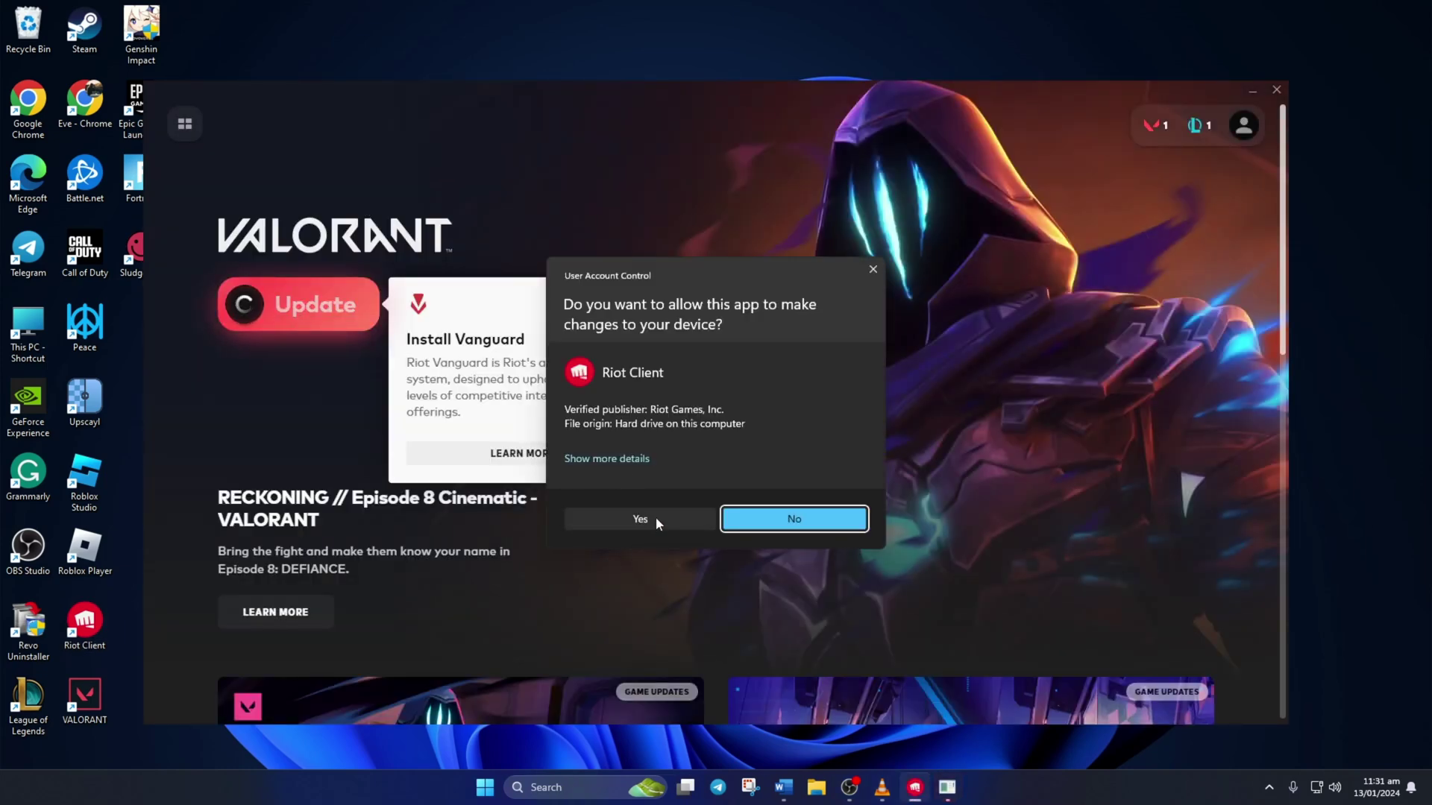
left_click(655, 517)
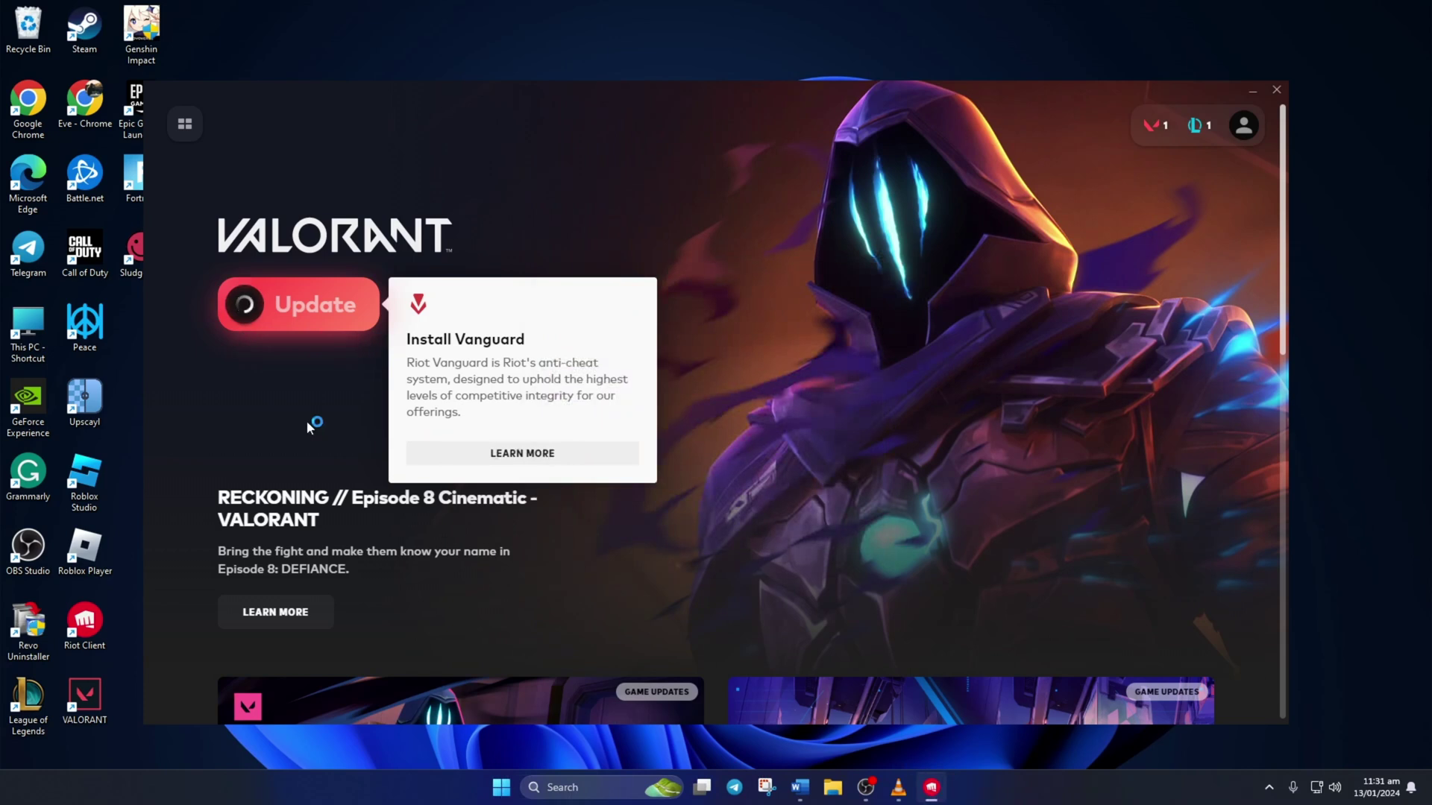
left_click(301, 323)
- Restart the PC via the Start menu power options to finish installing Vanguard
left_click(501, 788)
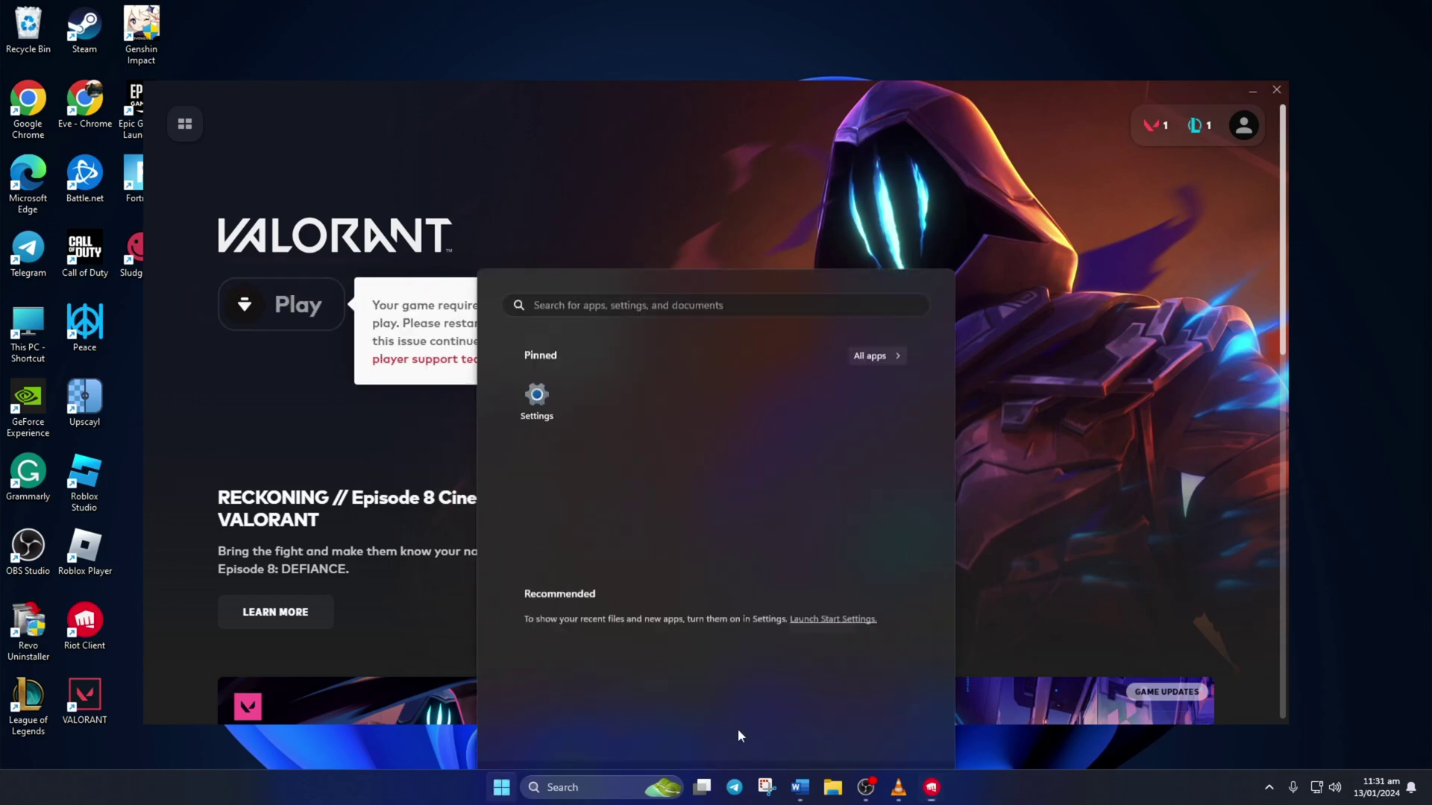
left_click(901, 736)
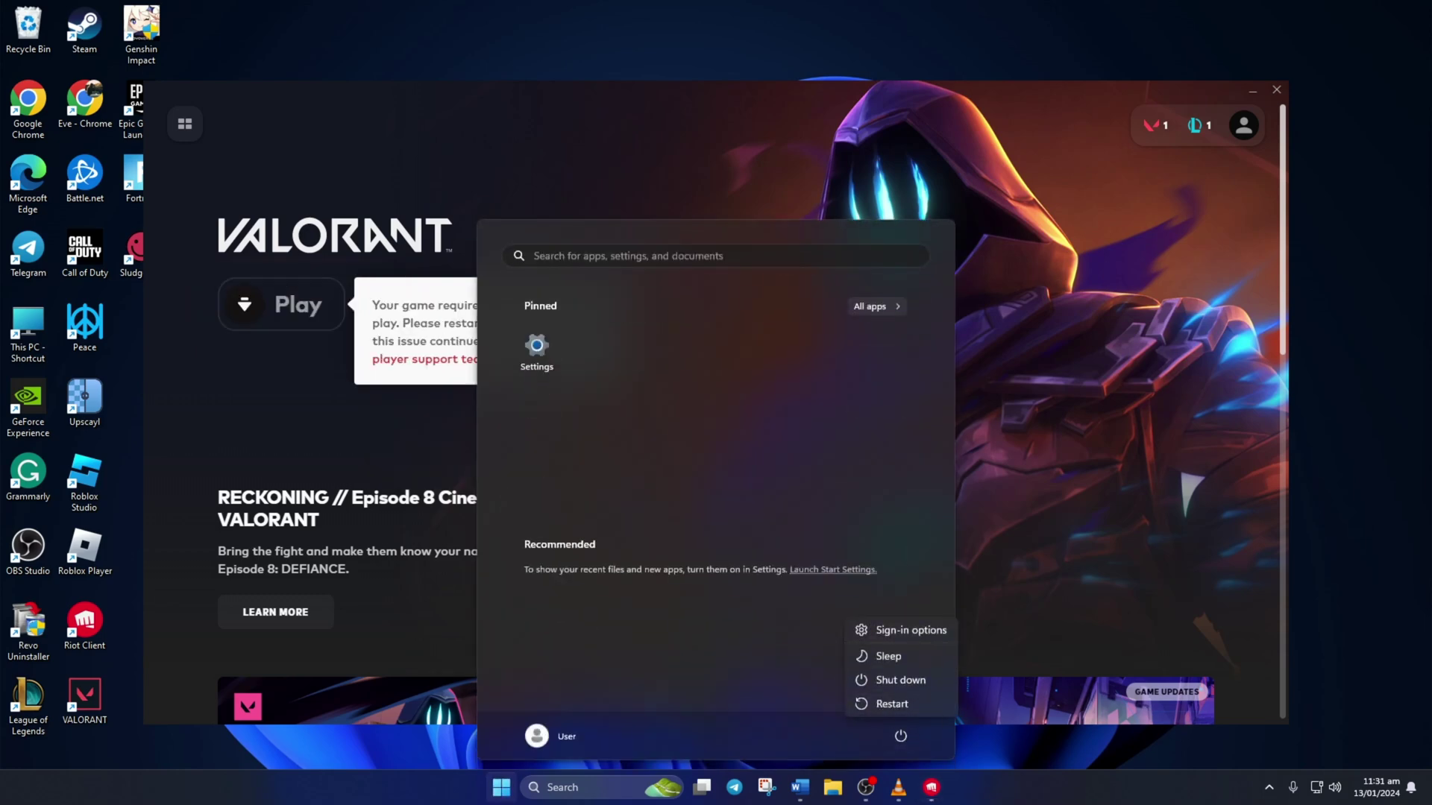
left_click(892, 704)
left_click(83, 692)
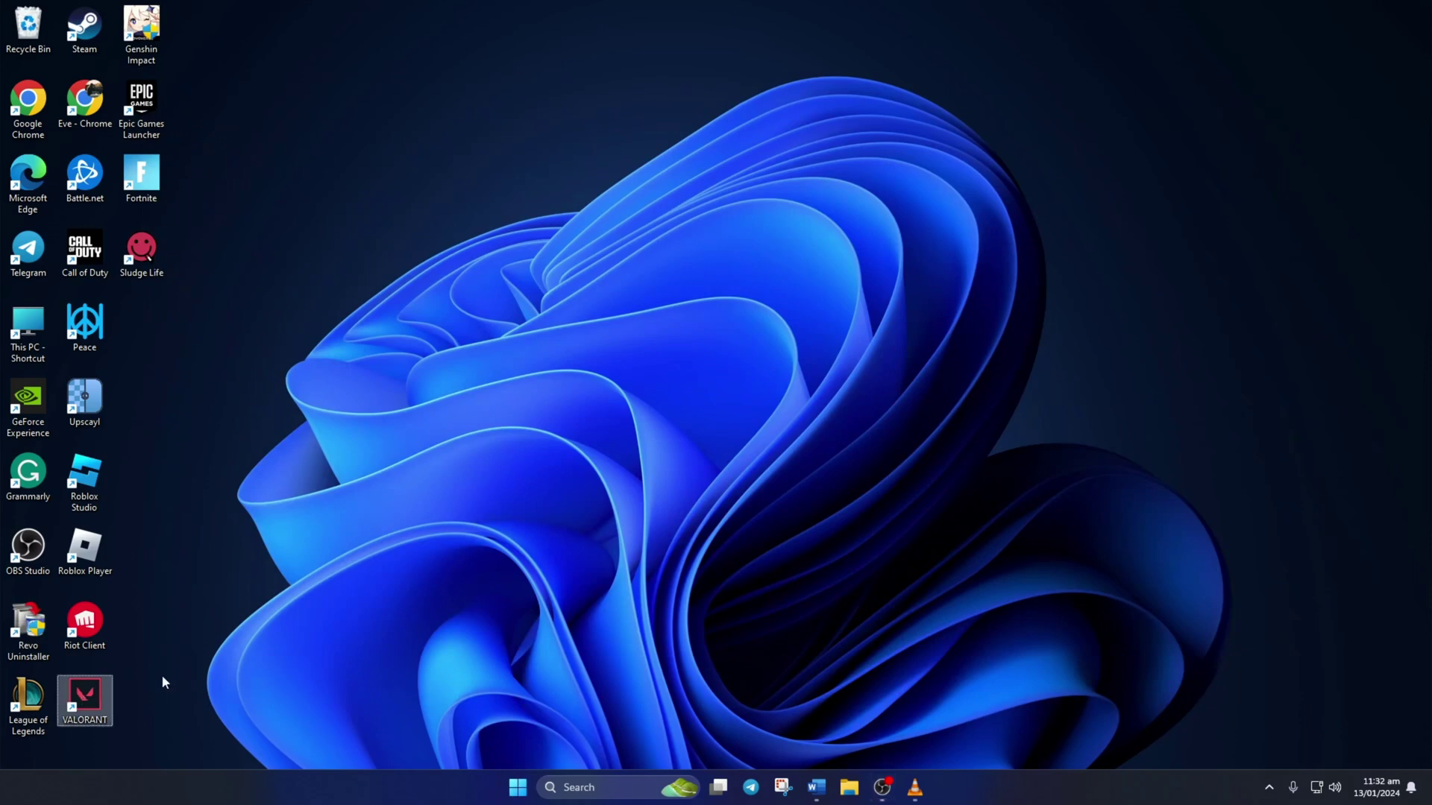
left_click(1260, 501)
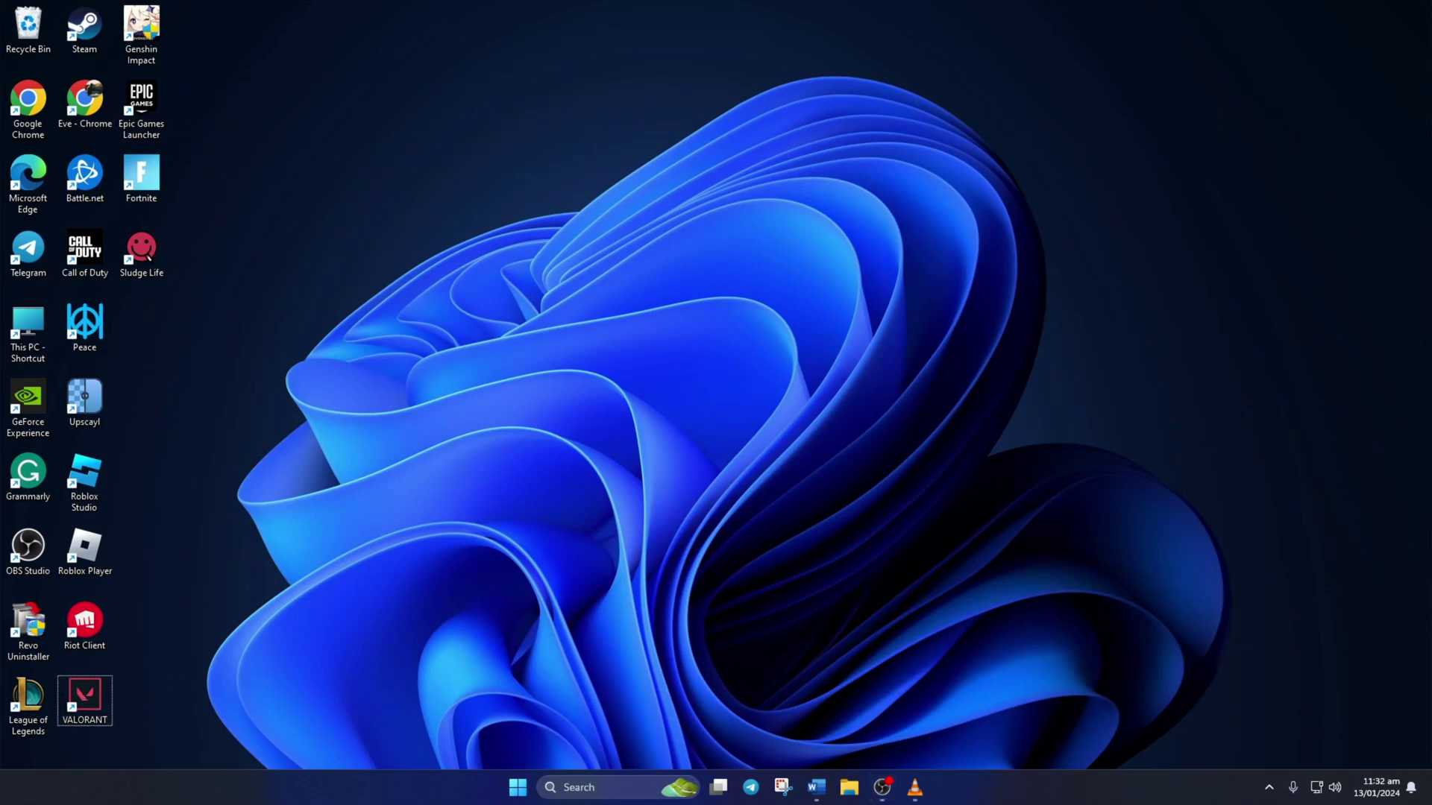